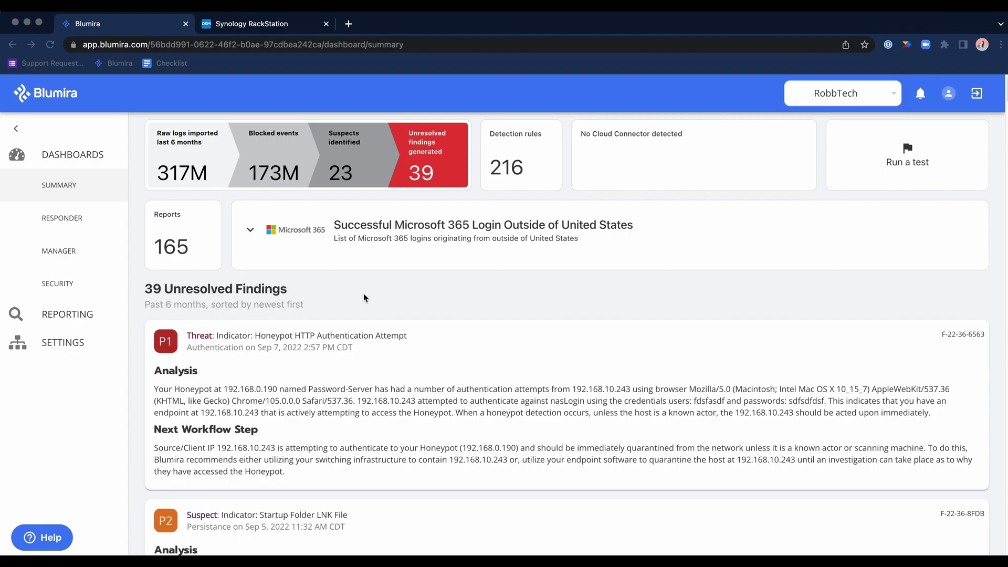
# - Review the Summary dashboard's 39 unresolved findings and expand the Settings section in the sidebar
pyautogui.click(337, 300)
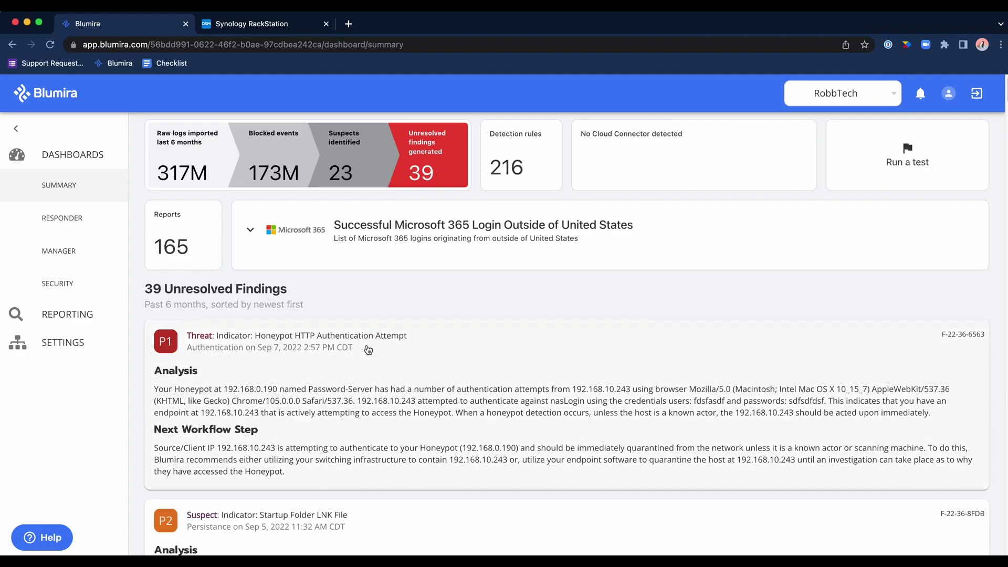
pyautogui.scroll(-1, 370, 326)
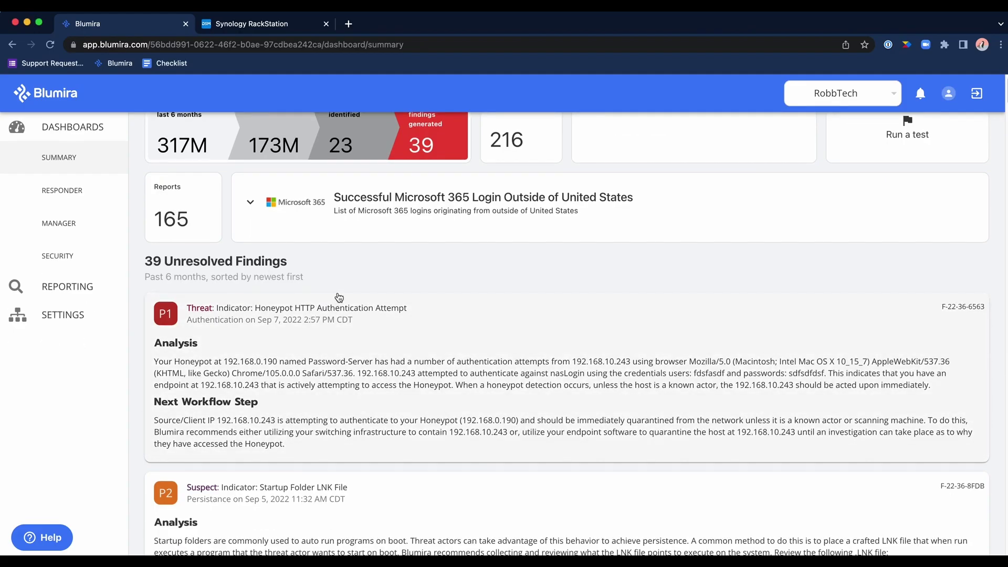
pyautogui.scroll(1, 368, 378)
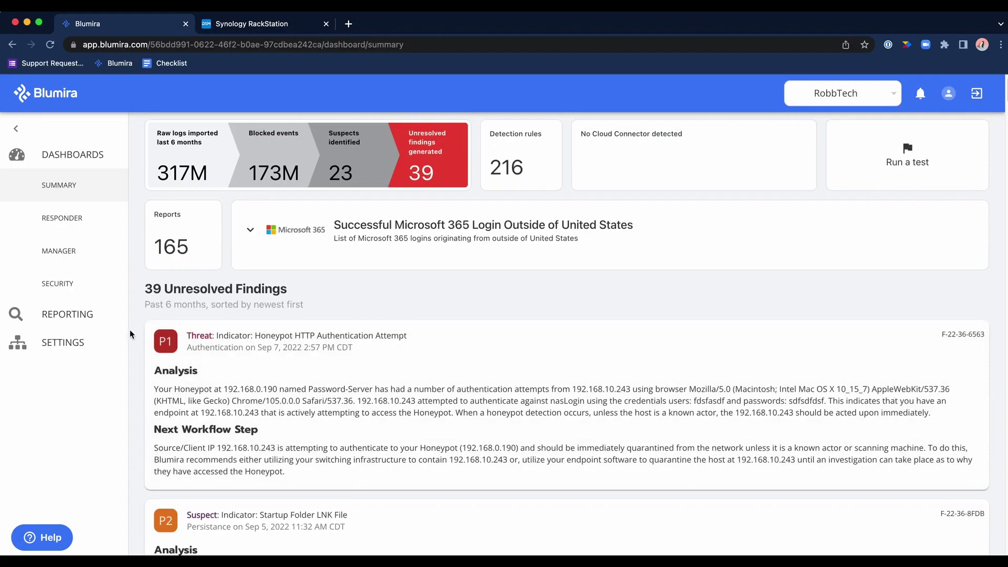
pyautogui.click(82, 349)
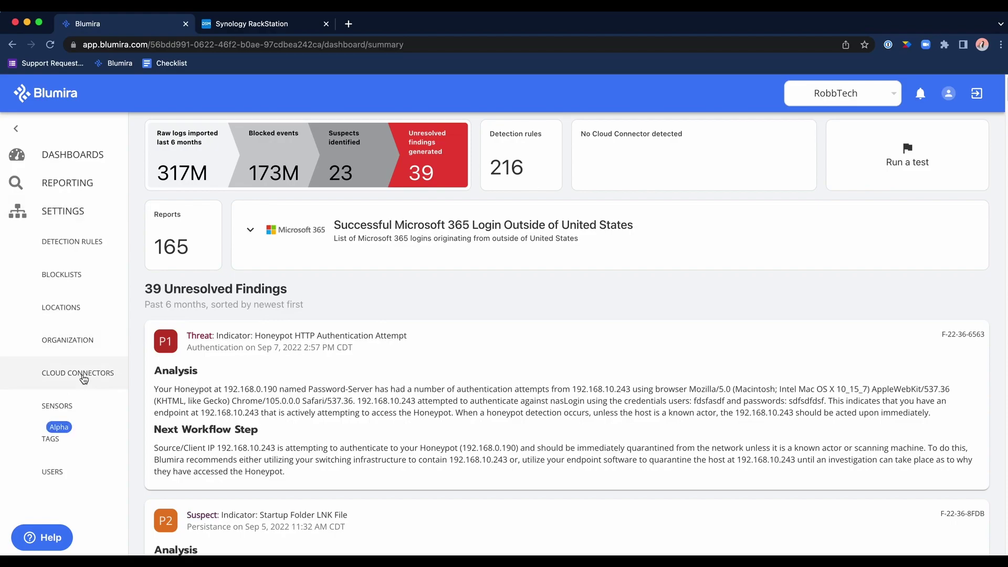
# - Open Cloud Connectors, browse the connector types available to add, then dismiss that list
pyautogui.click(79, 374)
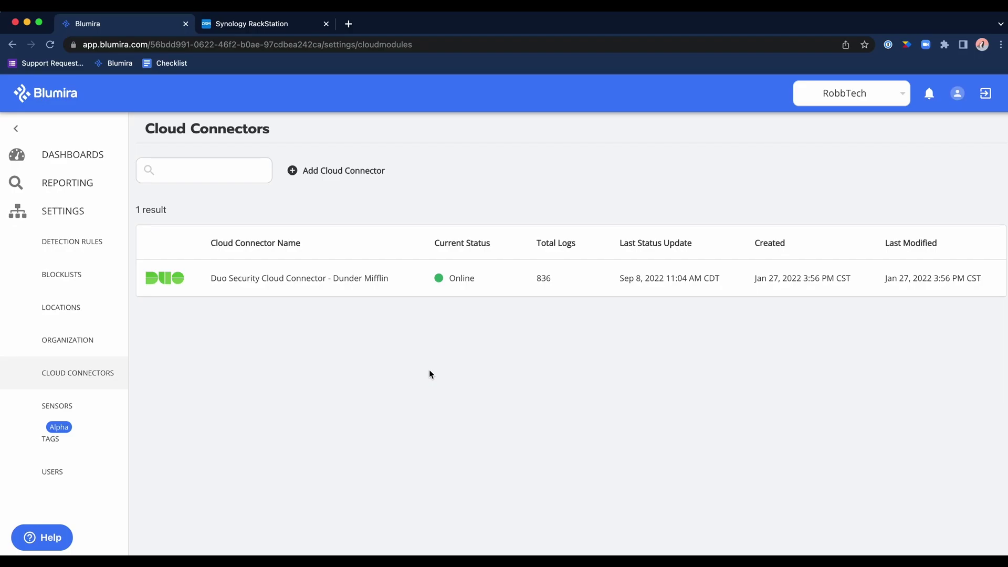
pyautogui.click(354, 167)
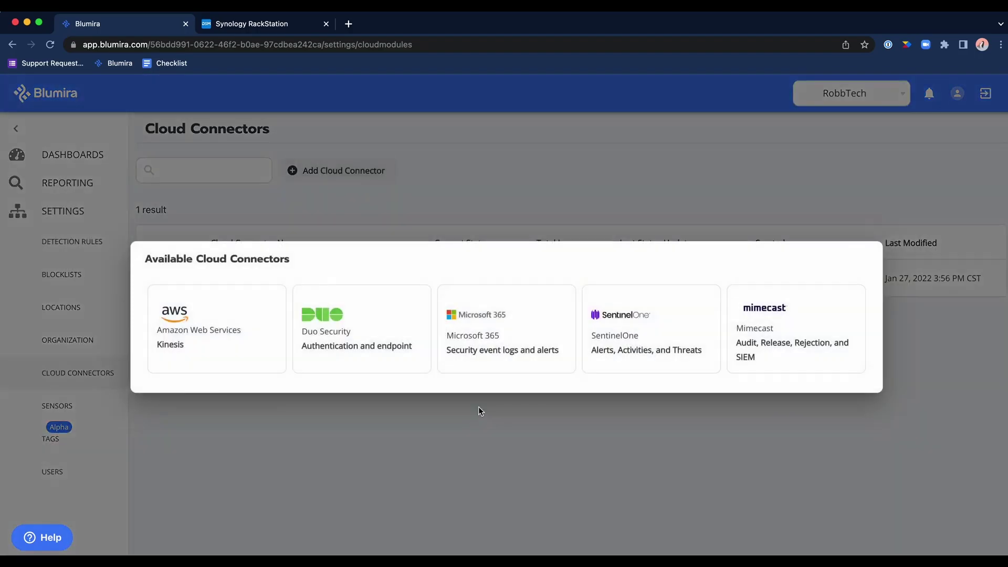
pyautogui.click(427, 420)
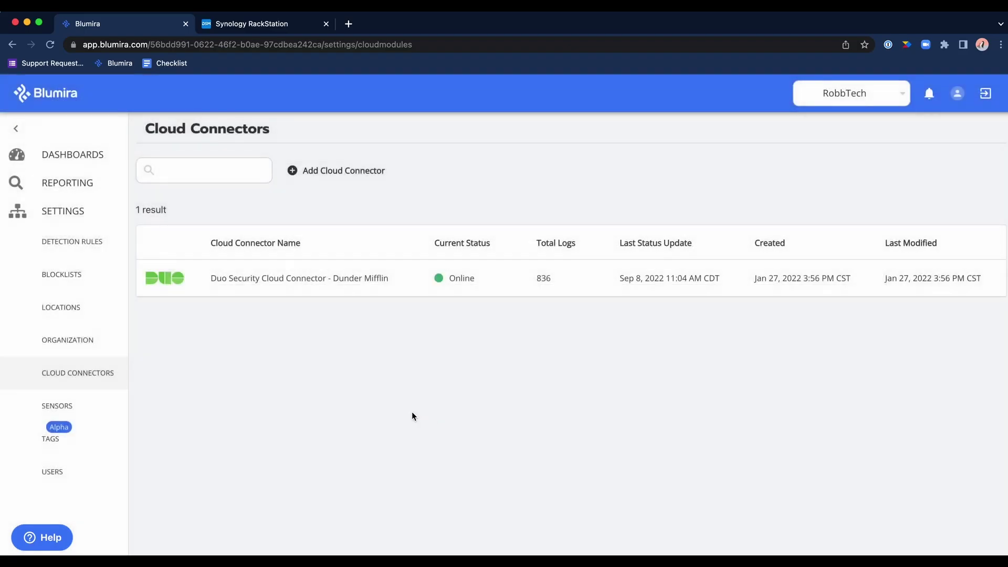
# - Go to Sensors and open the ESXi-Sensor's detail page
pyautogui.click(59, 403)
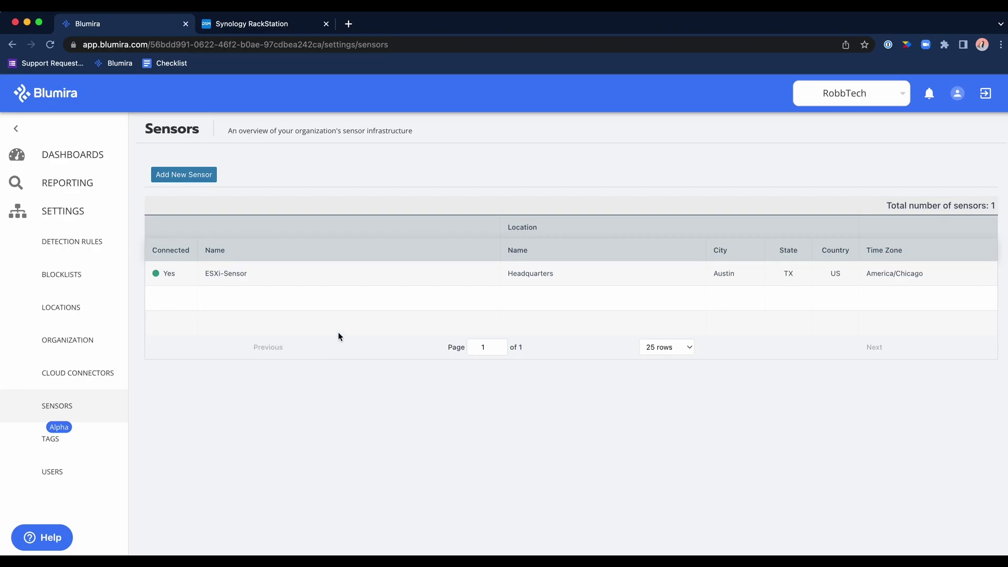
pyautogui.click(320, 281)
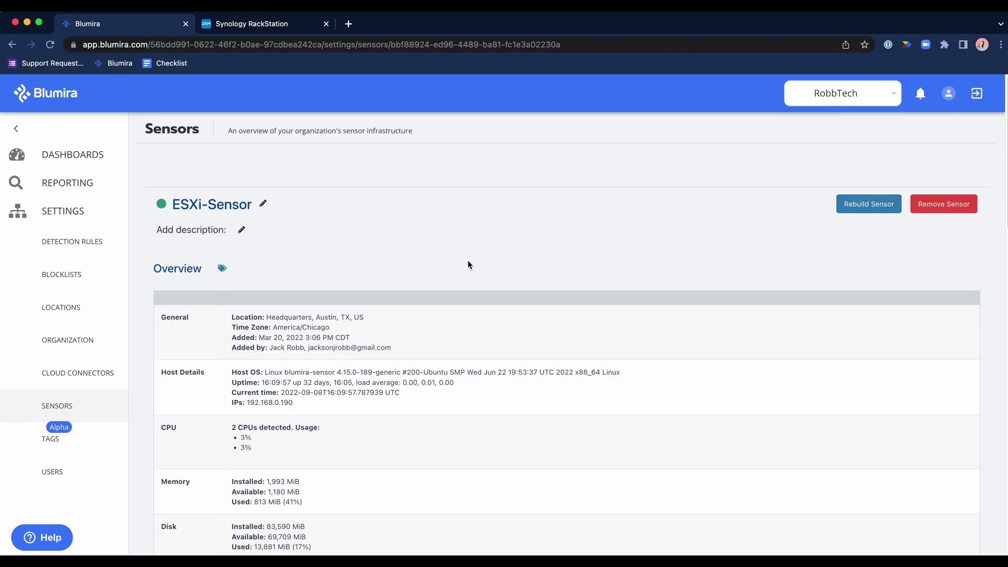
pyautogui.scroll(-1, 460, 278)
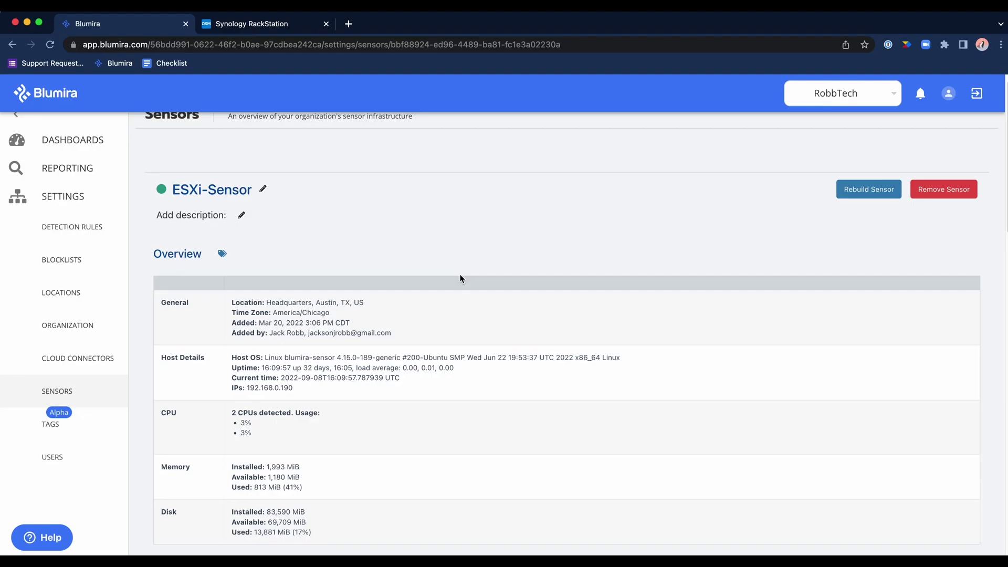
pyautogui.scroll(-1, 557, 356)
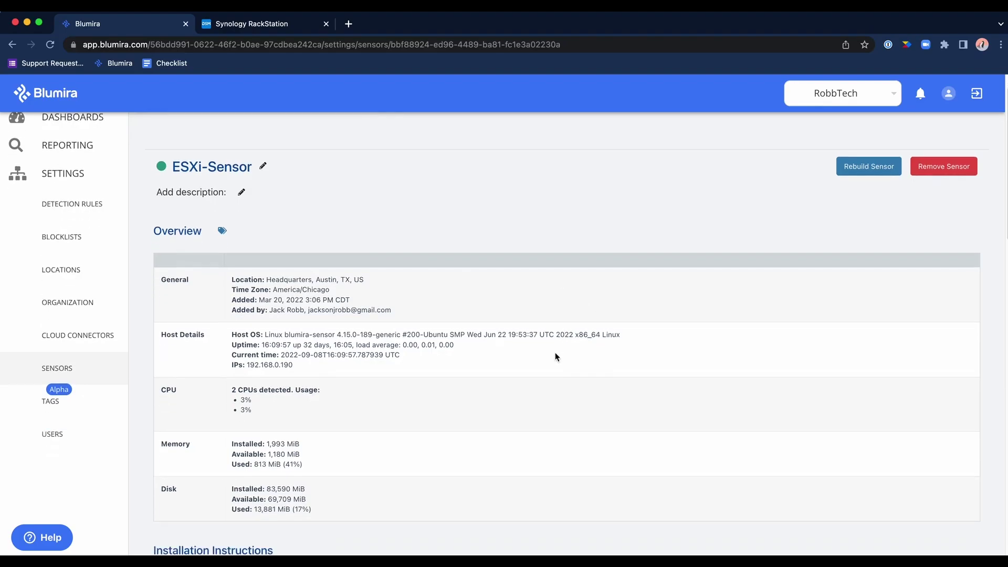
pyautogui.scroll(-3, 368, 374)
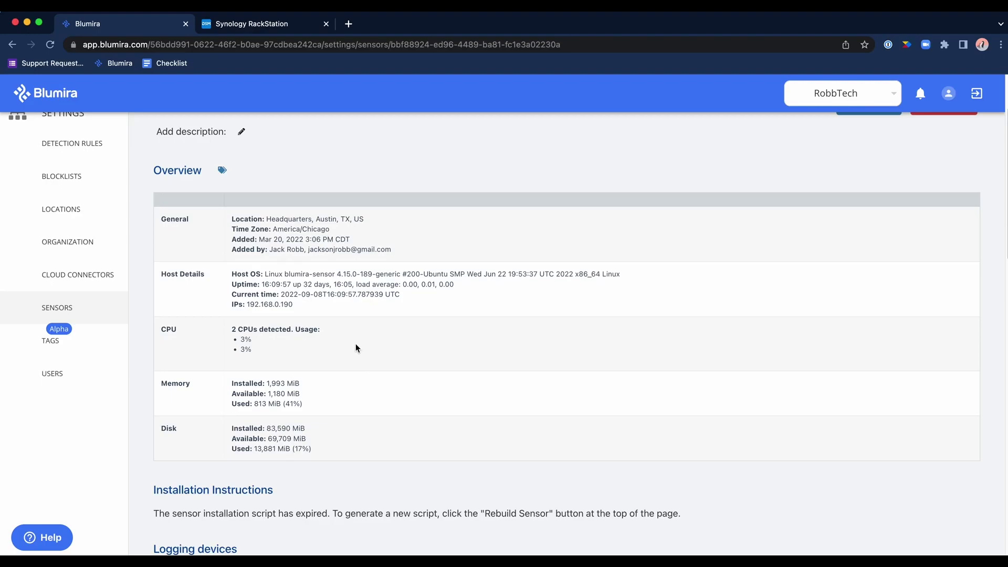
pyautogui.scroll(-2, 360, 355)
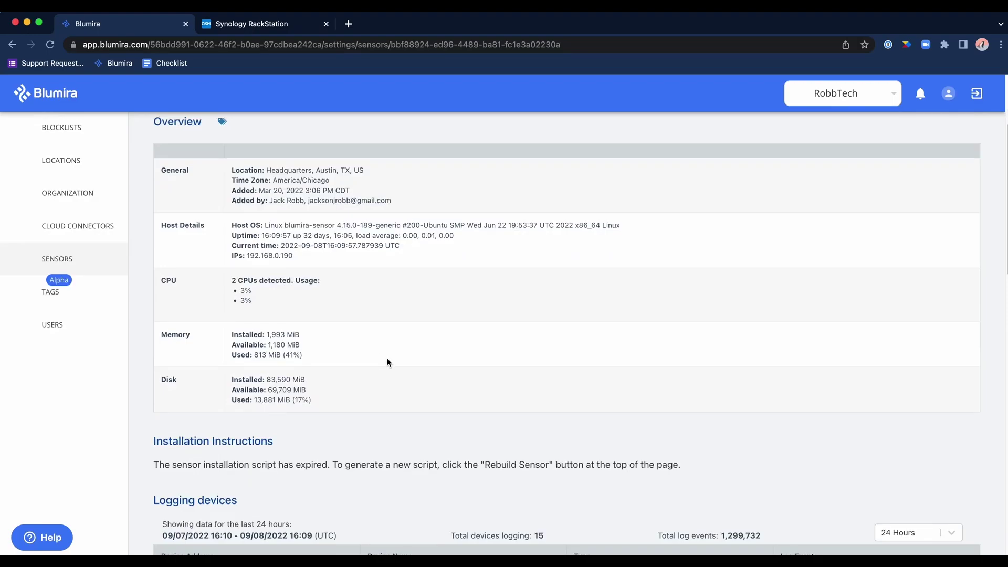
pyautogui.scroll(-3, 388, 363)
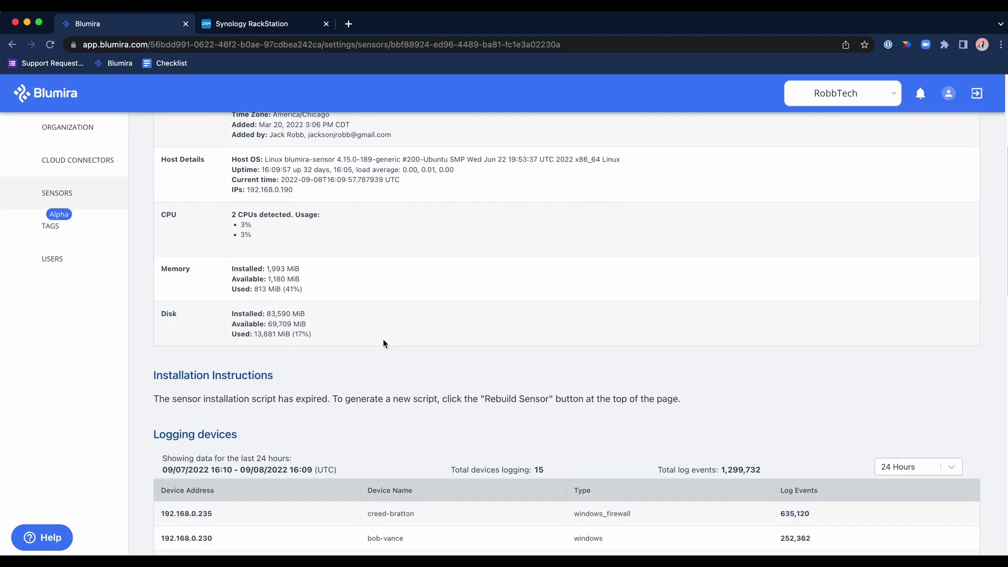
pyautogui.scroll(3, 378, 339)
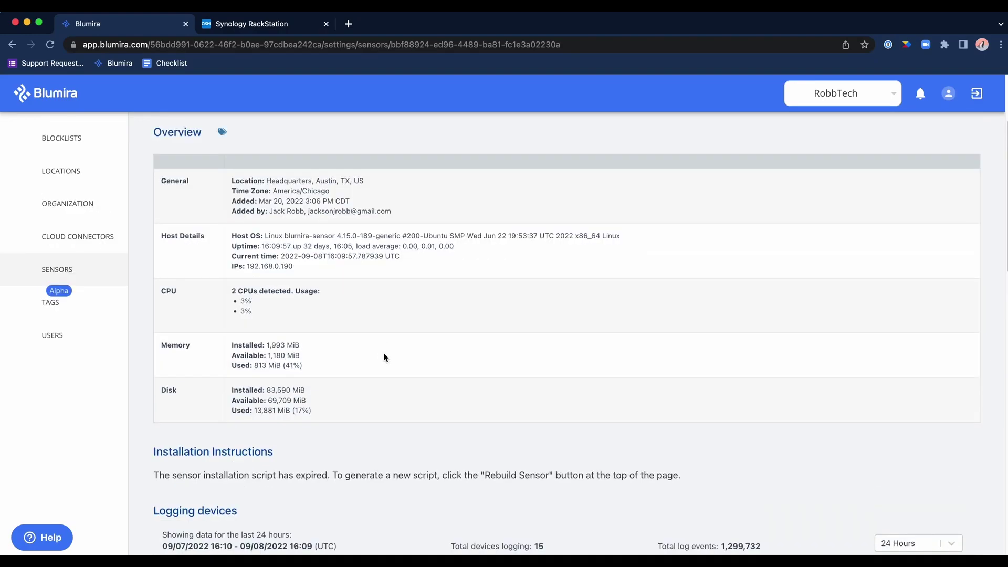
# - Sort the ESXi-Sensor's logging devices by Type and show 50 rows per page
pyautogui.scroll(-13, 383, 346)
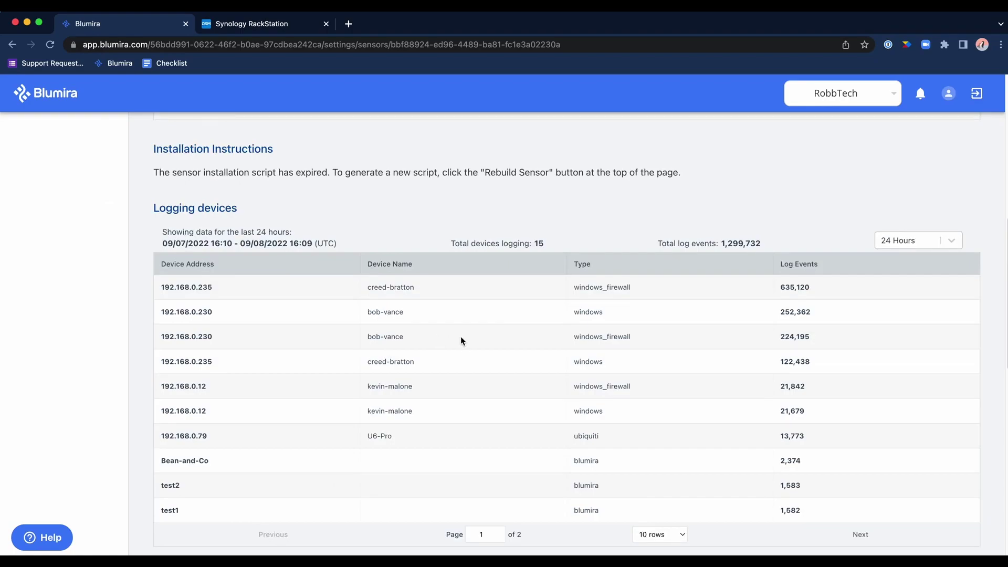
pyautogui.click(606, 264)
pyautogui.scroll(-1, 634, 376)
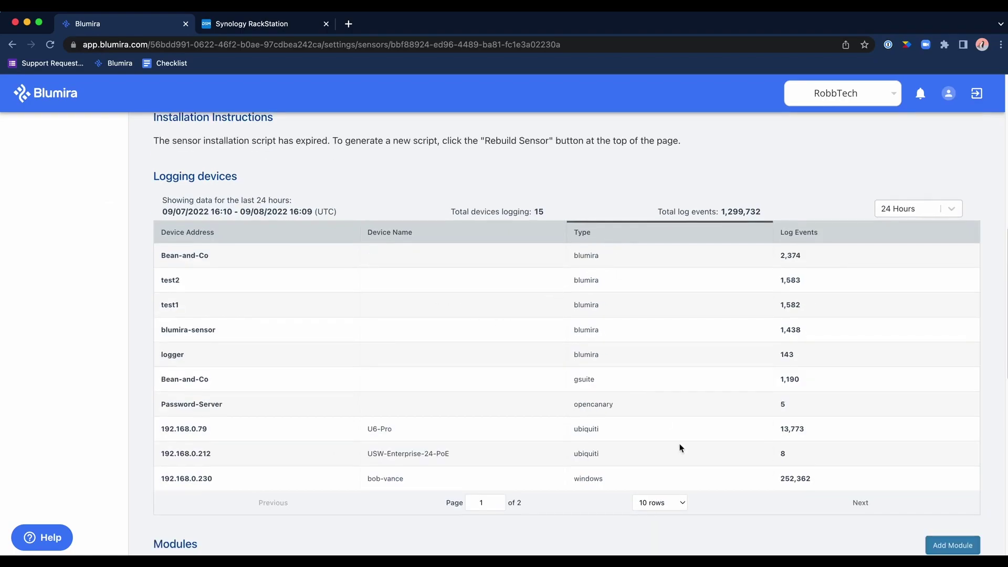
pyautogui.click(660, 502)
pyautogui.click(655, 540)
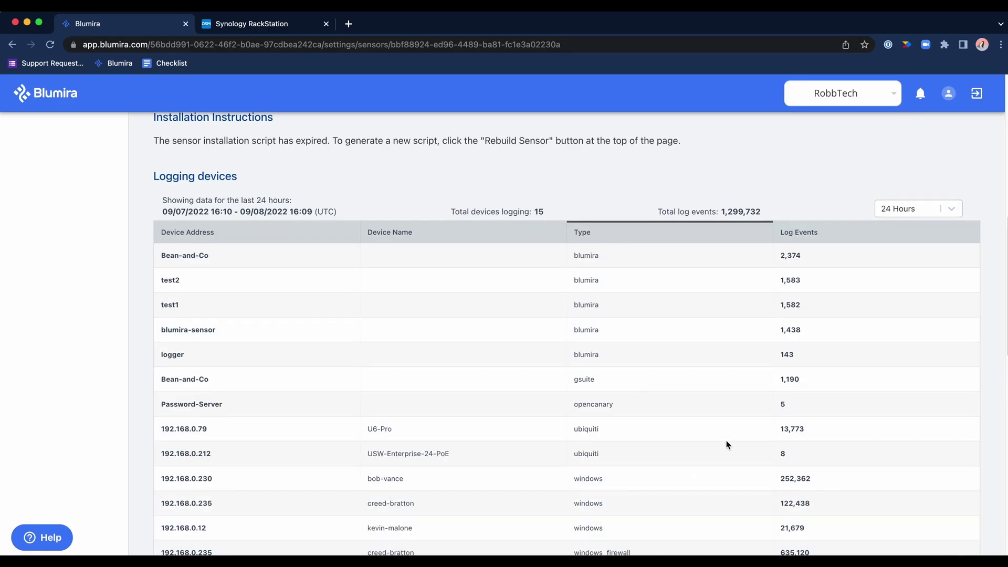
pyautogui.scroll(-4, 714, 439)
pyautogui.scroll(1, 714, 438)
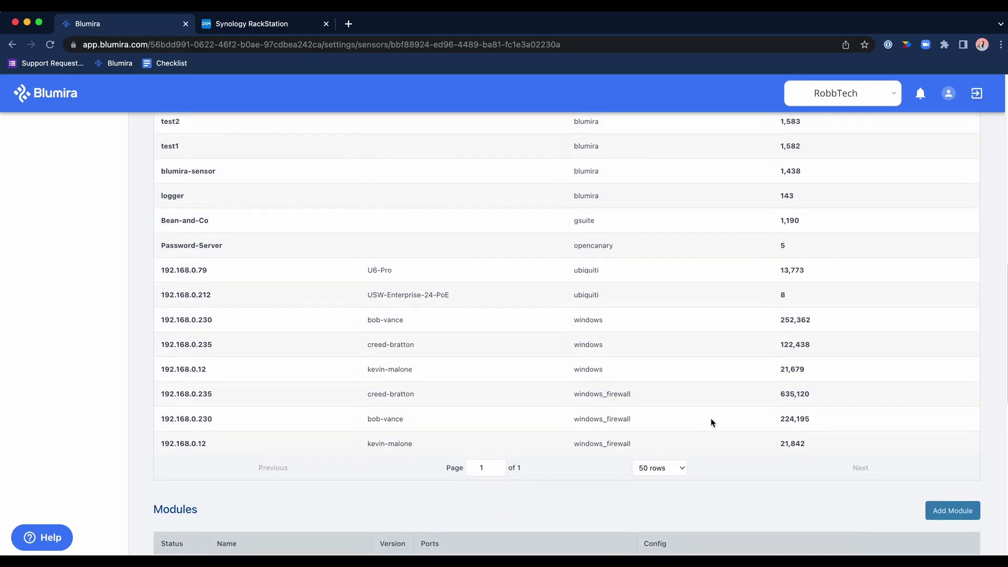
pyautogui.scroll(1, 712, 422)
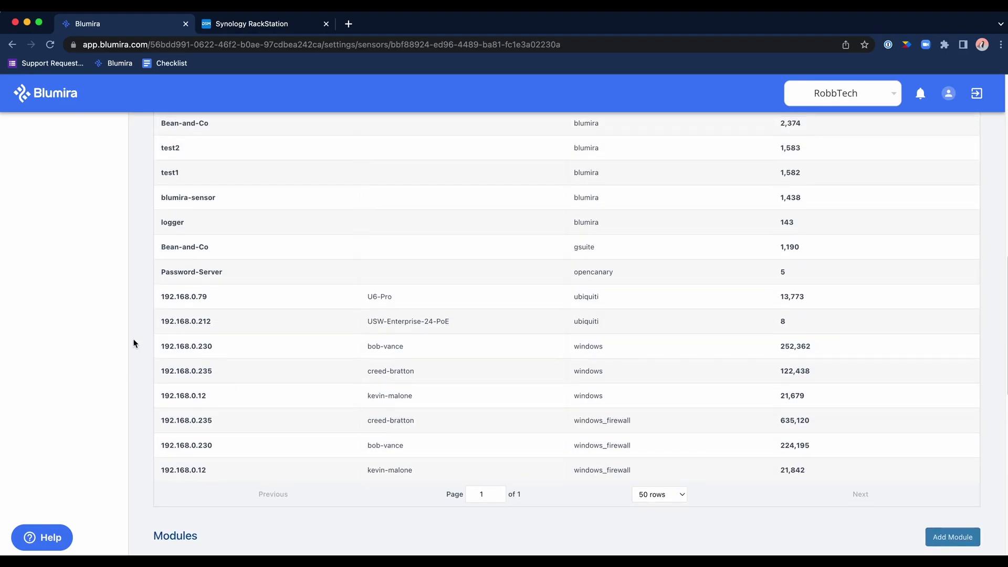
pyautogui.scroll(15, 55, 335)
pyautogui.scroll(-3, 435, 412)
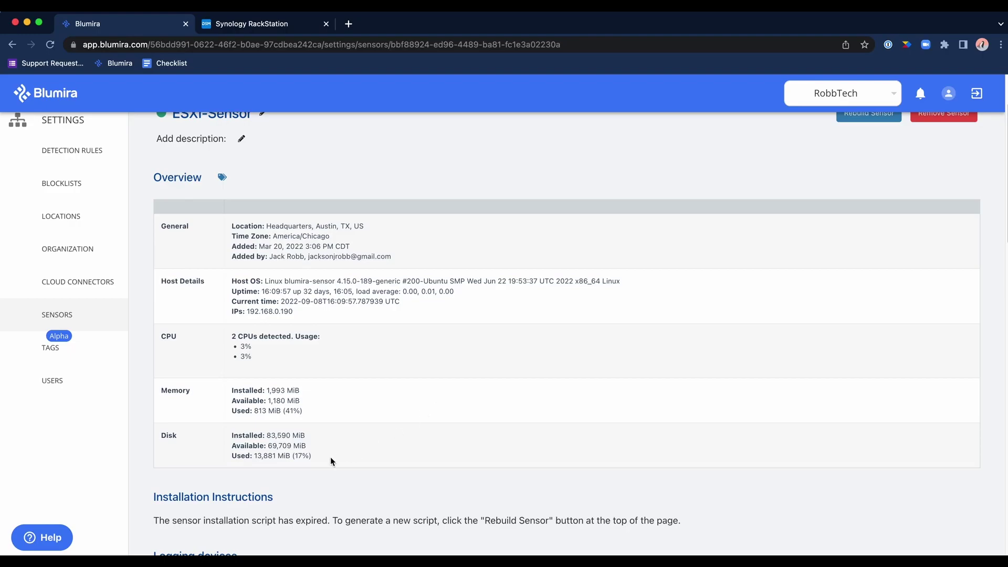
pyautogui.moveTo(330, 458); pyautogui.dragTo(229, 434)
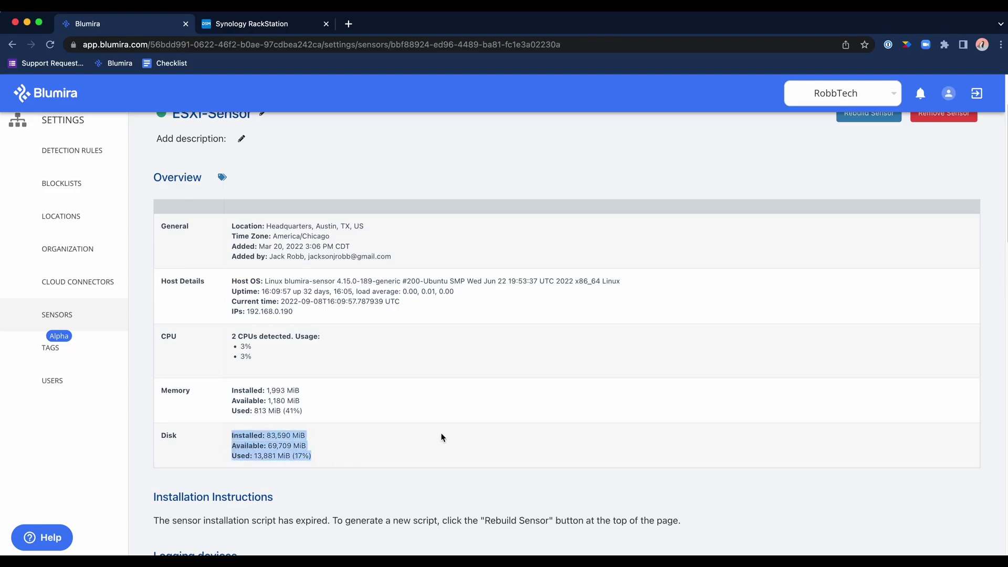
pyautogui.click(376, 460)
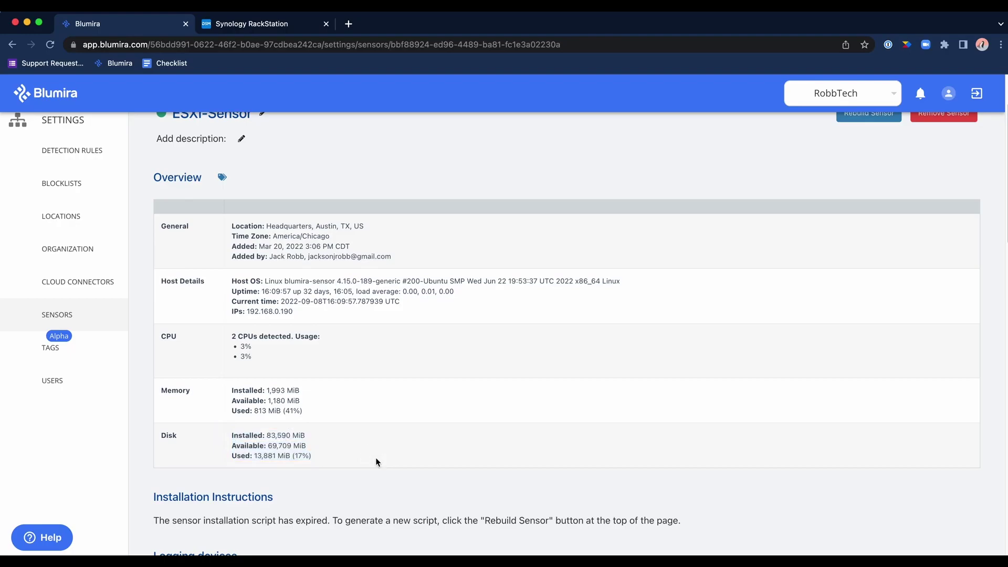
pyautogui.scroll(3, 504, 377)
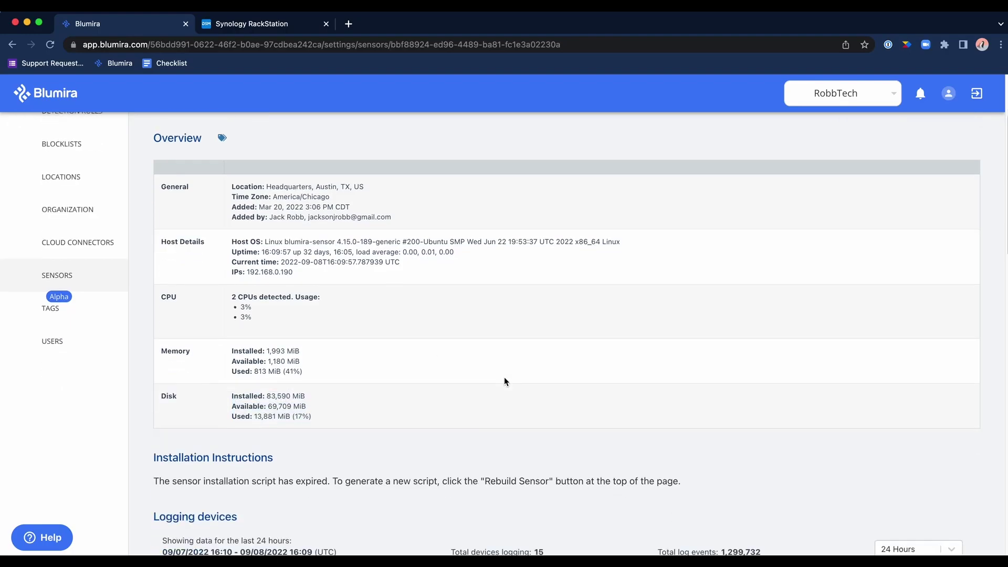
pyautogui.scroll(-1, 518, 395)
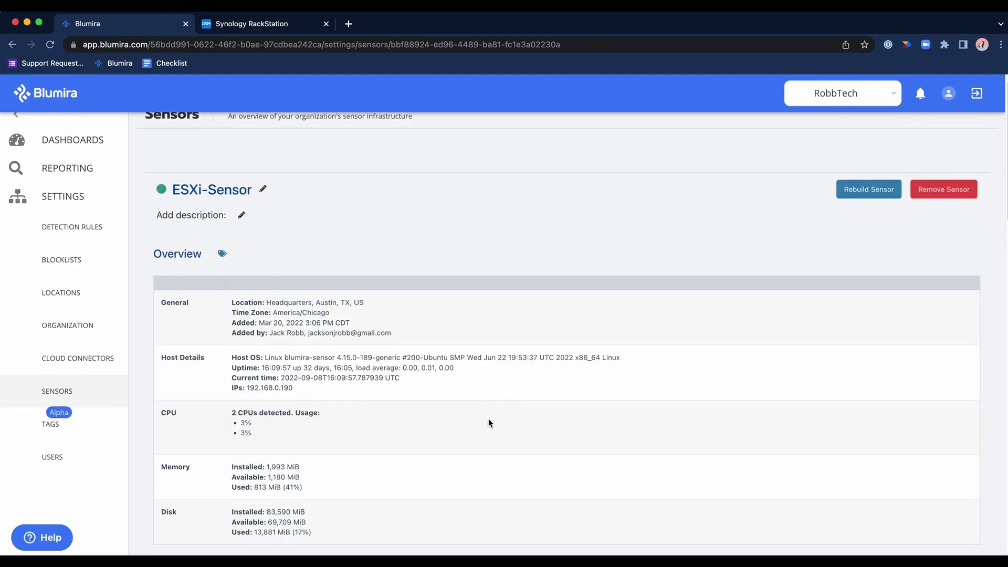
pyautogui.scroll(-10, 488, 423)
pyautogui.scroll(10, 492, 420)
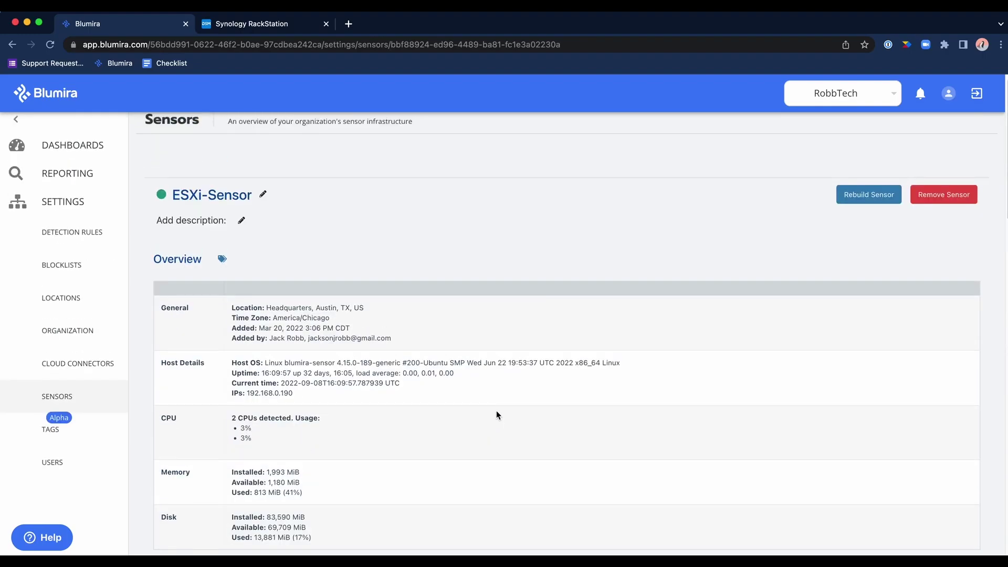
pyautogui.scroll(1, 508, 406)
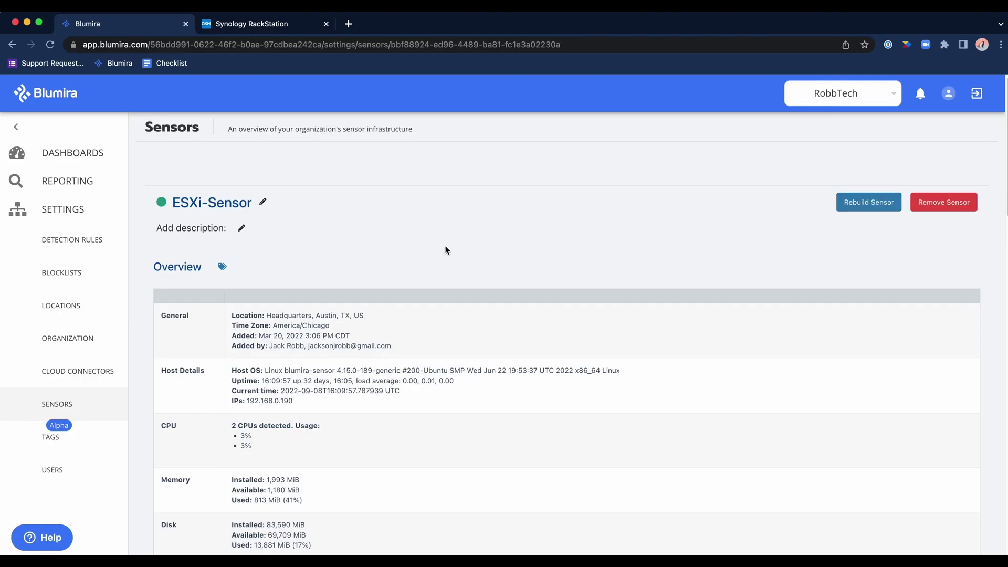
pyautogui.scroll(-15, 445, 250)
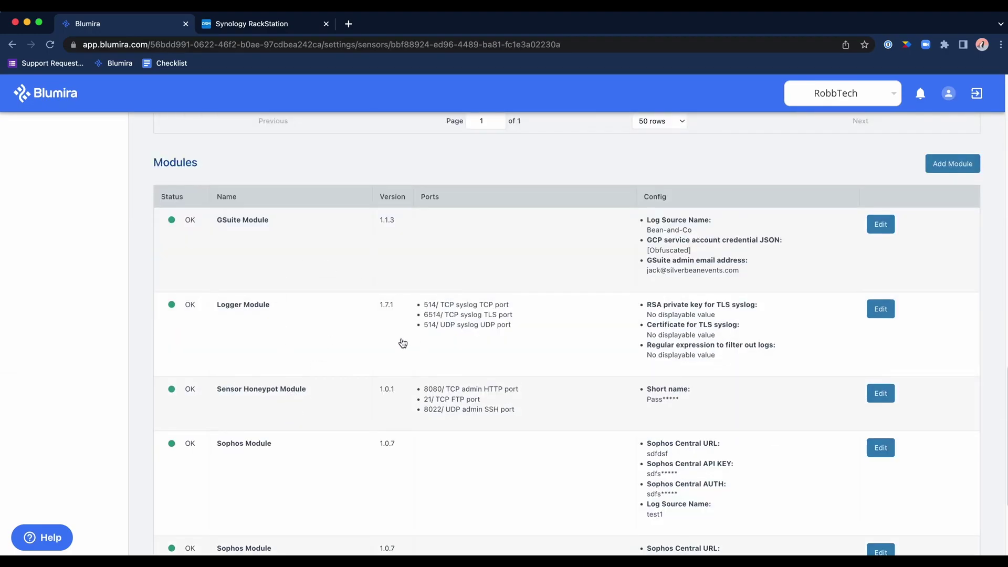
pyautogui.scroll(15, 536, 413)
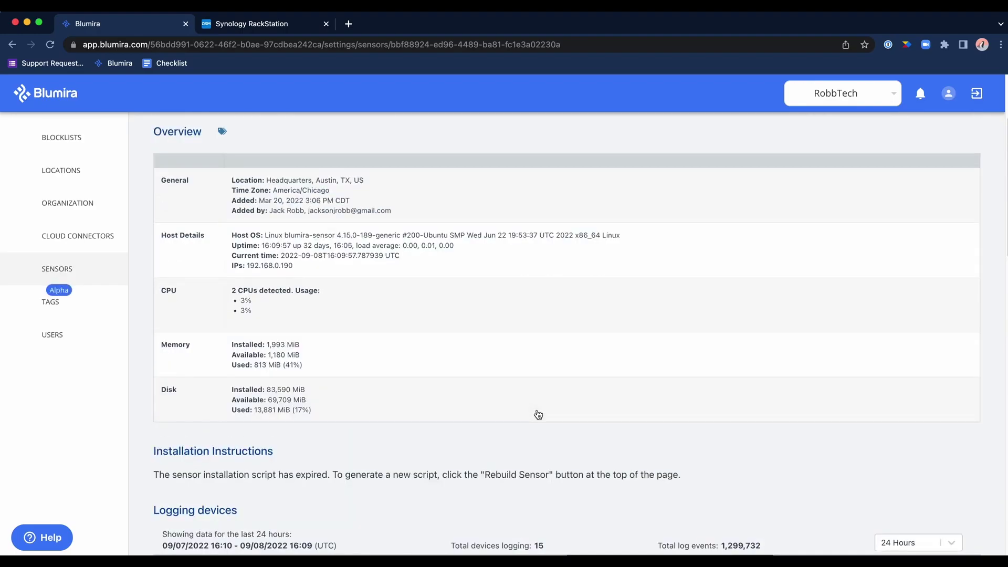
pyautogui.scroll(-2, 538, 414)
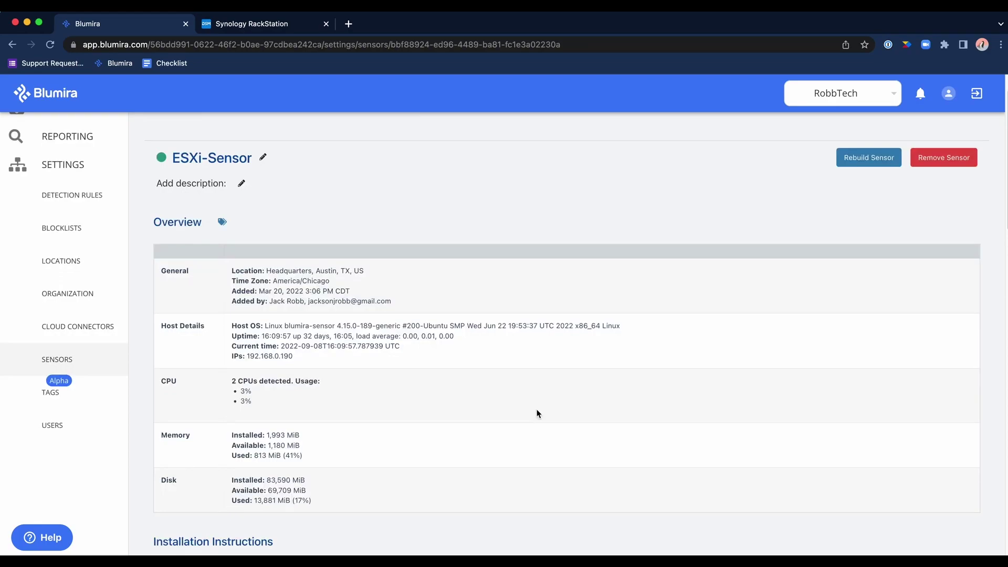
pyautogui.scroll(1, 79, 168)
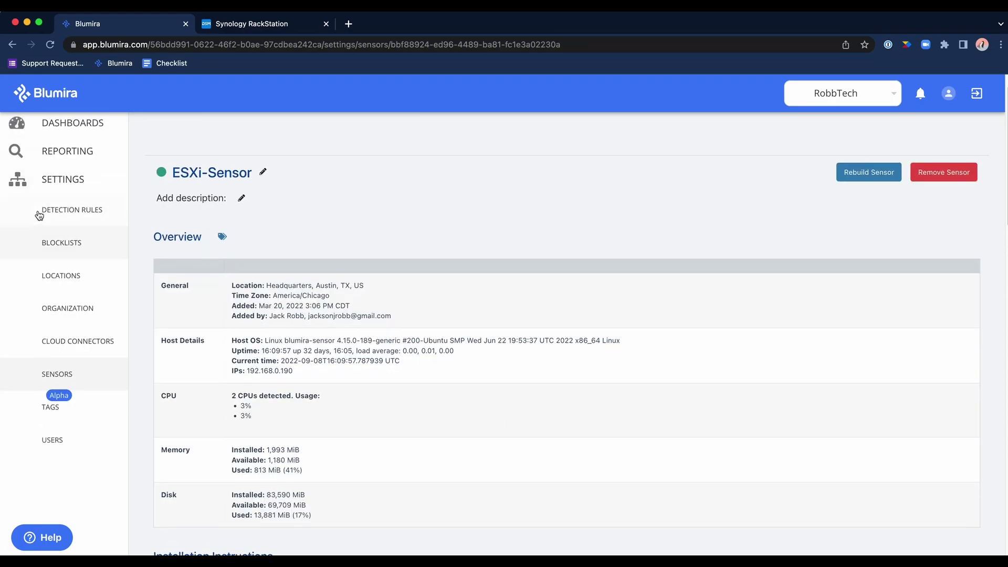
# - Under Reporting > Findings, open the top finding's details (F-22-36-6563, Honeypot HTTP Authentication Attempt)
pyautogui.click(88, 155)
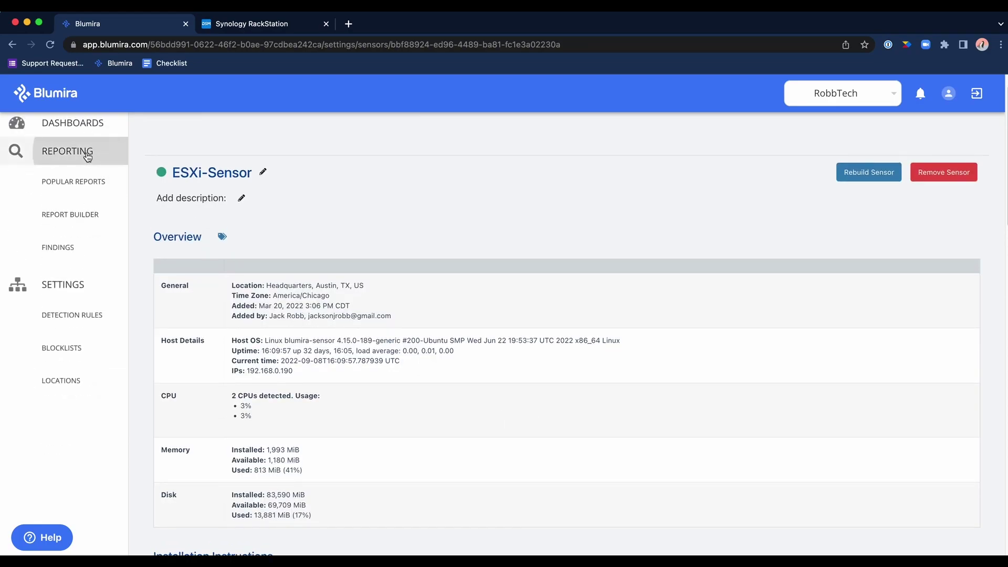
pyautogui.click(73, 247)
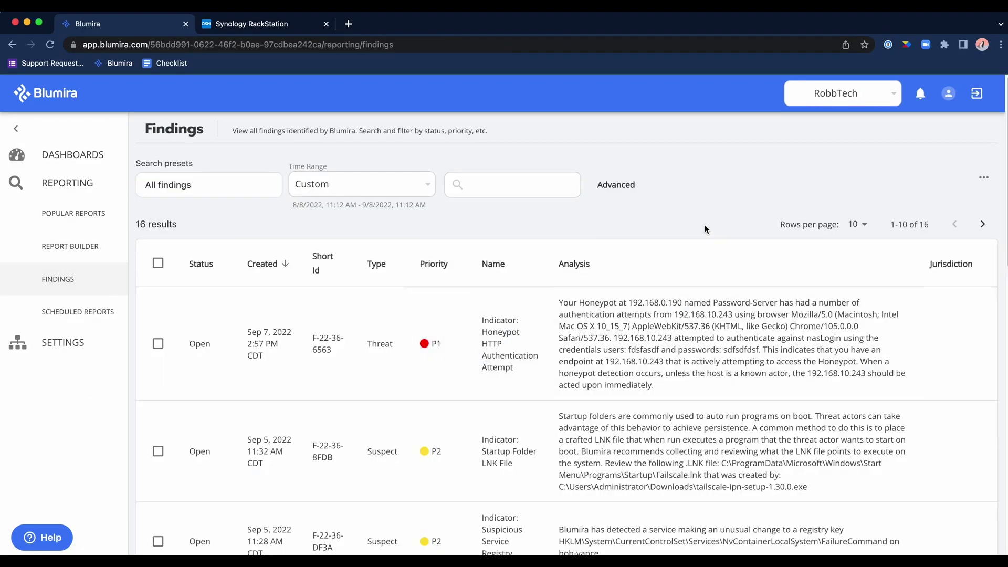
pyautogui.click(694, 342)
pyautogui.click(607, 341)
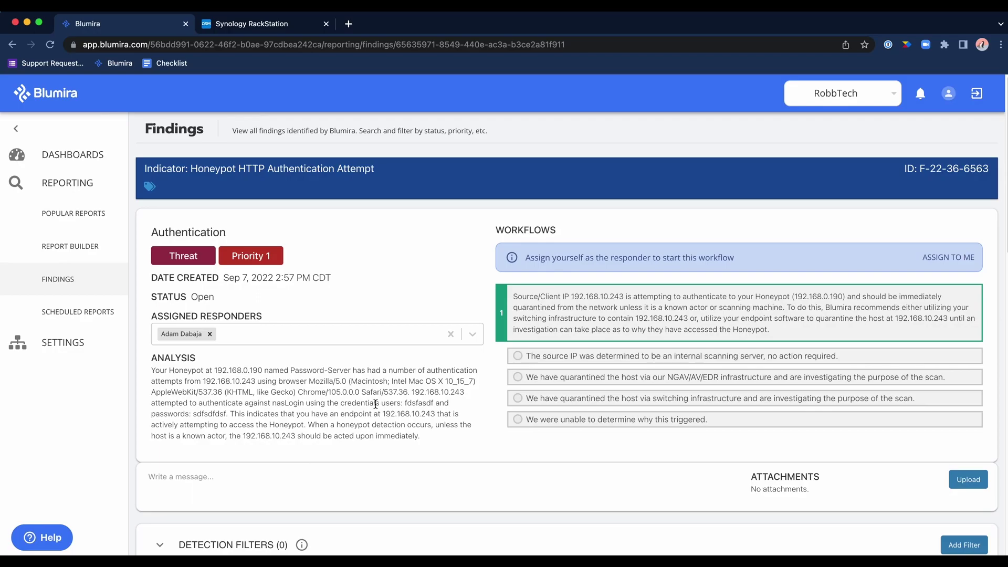
pyautogui.scroll(-1, 413, 403)
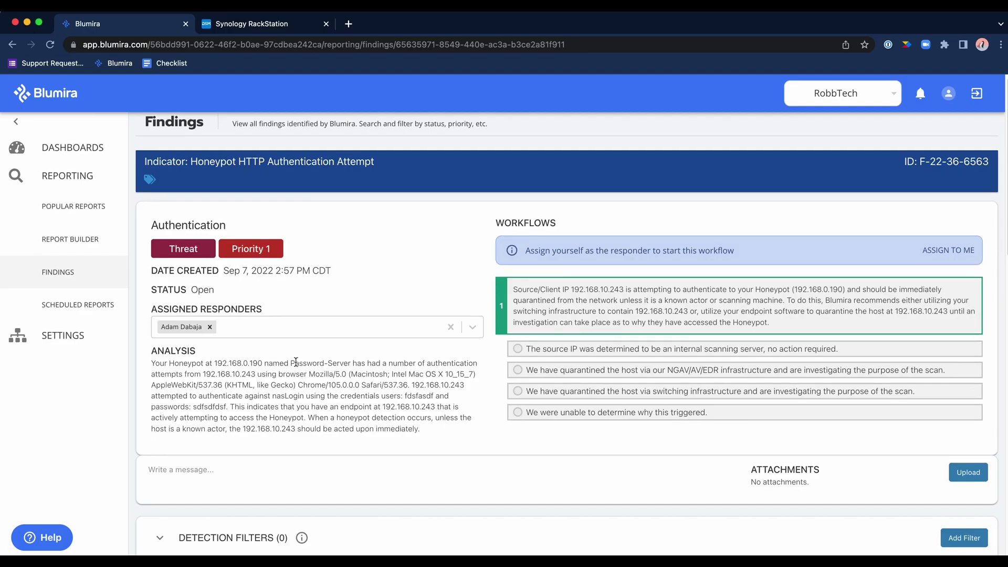
# - On the Synology RackStation login page, attempt a sign-in with a fake username and password
pyautogui.click(282, 27)
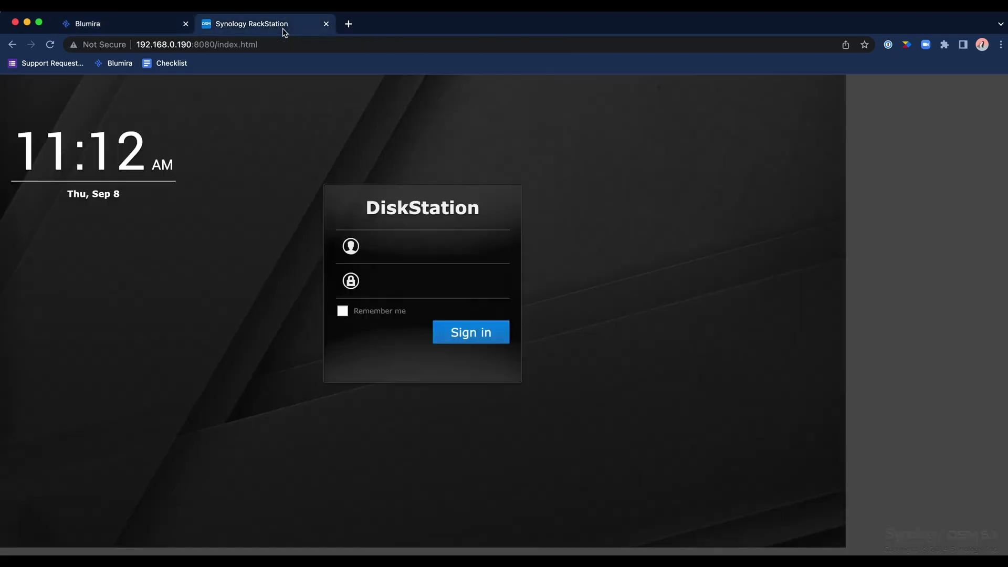
pyautogui.click(376, 250)
pyautogui.write('dsf')
pyautogui.doubleClick(410, 247)
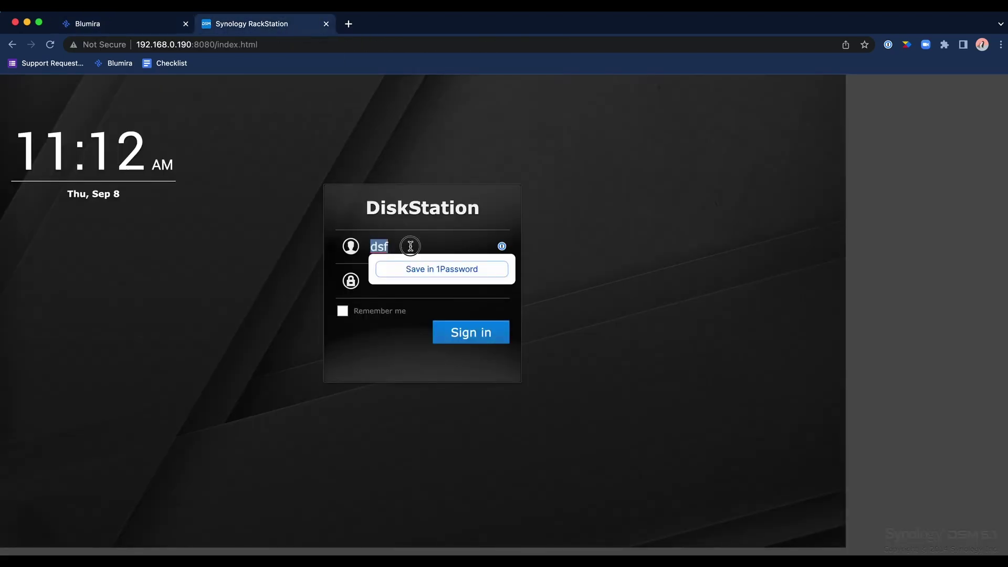
pyautogui.write('dsfdsfdsf')
pyautogui.doubleClick(410, 246)
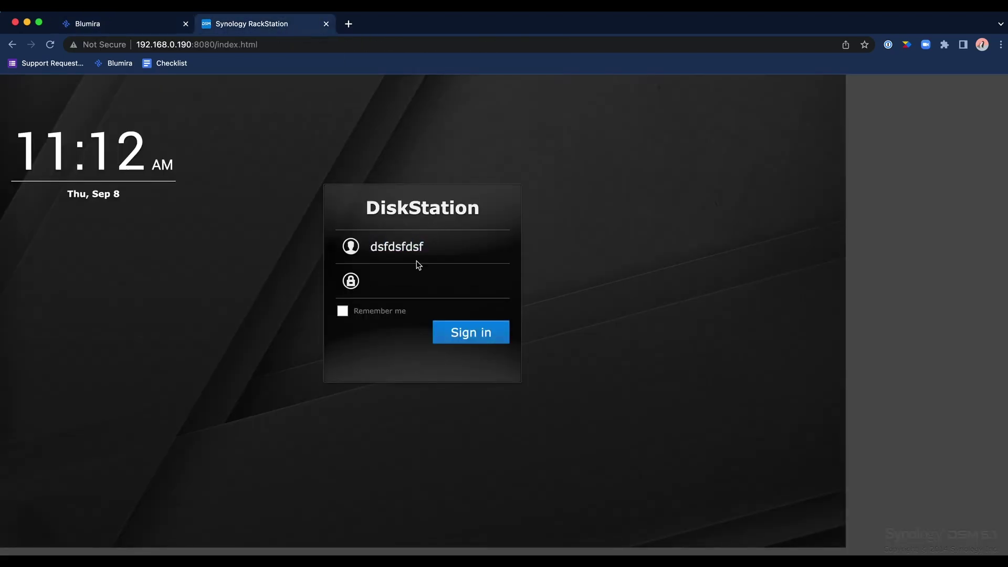
pyautogui.click(388, 280)
pyautogui.write('dsfdsfdsf')
pyautogui.click(474, 344)
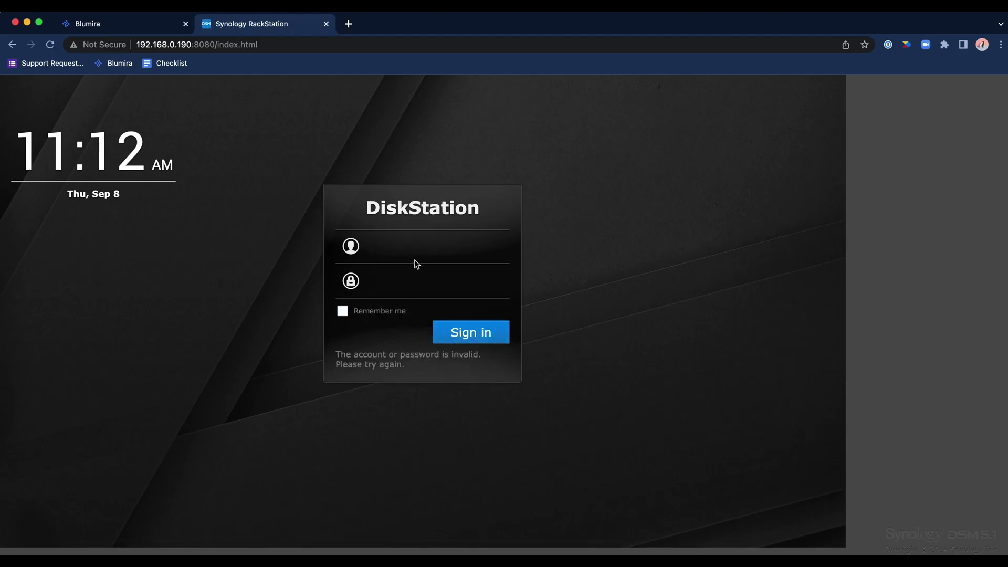
# - Repeat the failed sign-in twice more with the same fake credentials
pyautogui.click(400, 259)
pyautogui.write('dsfdsfdsf')
pyautogui.click(402, 310)
pyautogui.click(404, 294)
pyautogui.write('dsfdsfdsf')
pyautogui.click(467, 336)
pyautogui.click(413, 258)
pyautogui.write('dsfdsfdsf')
pyautogui.click(380, 318)
pyautogui.click(399, 284)
pyautogui.write('dsfdsfdsf')
pyautogui.click(457, 338)
# - Back in Blumira Findings, open the newest finding F-22-36-A02A from Sep 8
pyautogui.click(132, 26)
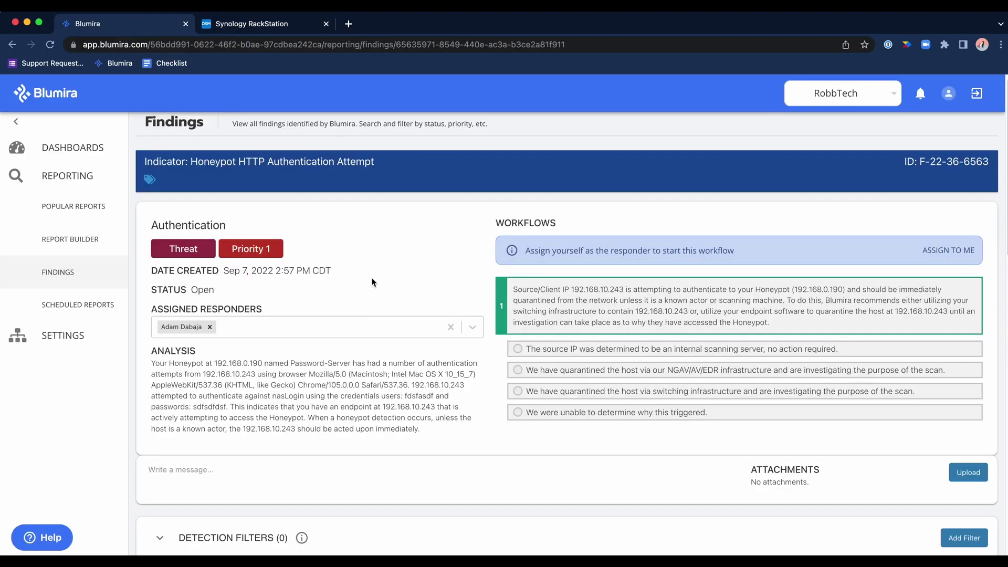
pyautogui.click(72, 271)
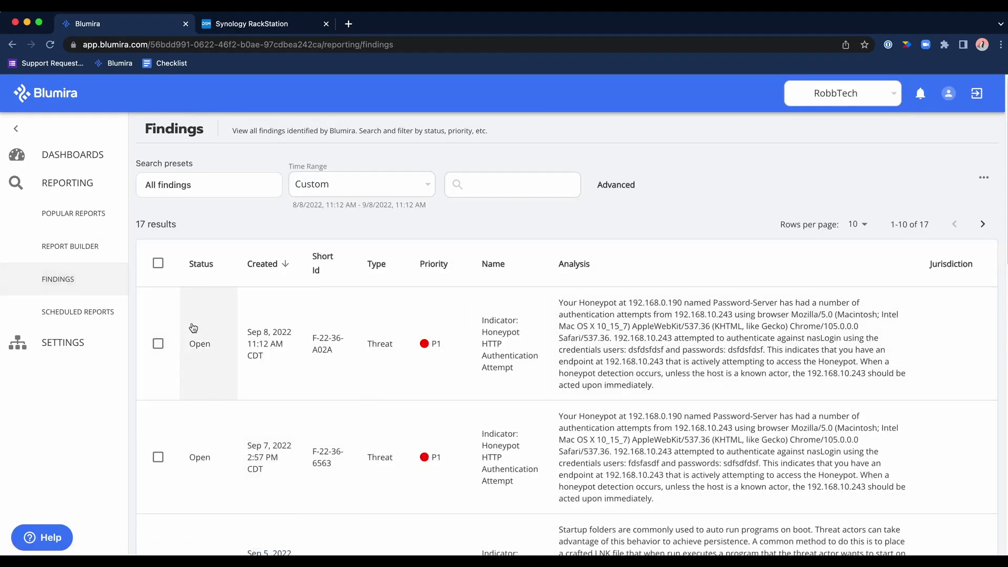
pyautogui.rightClick(729, 326)
pyautogui.click(616, 342)
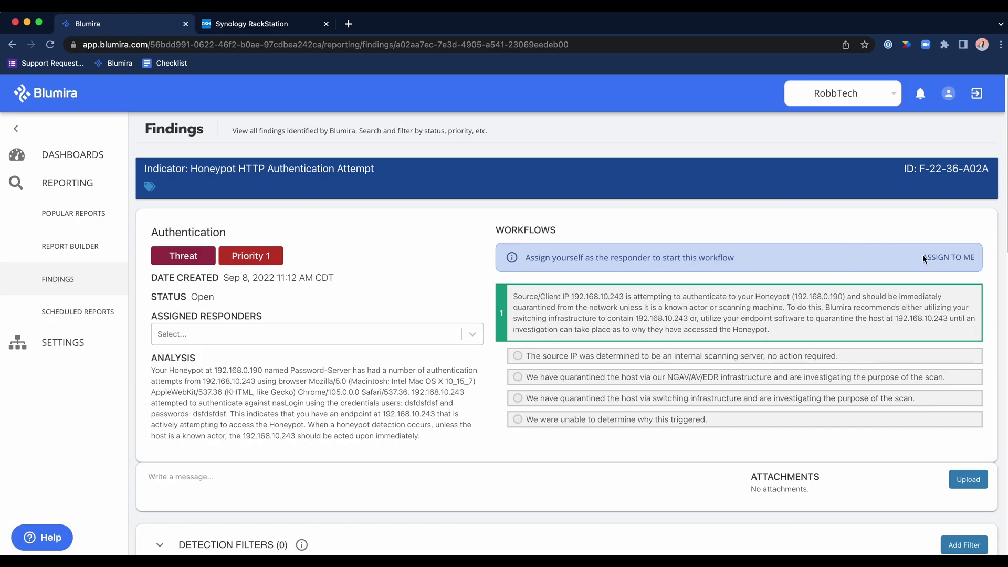
# - Assign finding F-22-36-A02A to yourself and read through its analysis paragraph
pyautogui.click(947, 257)
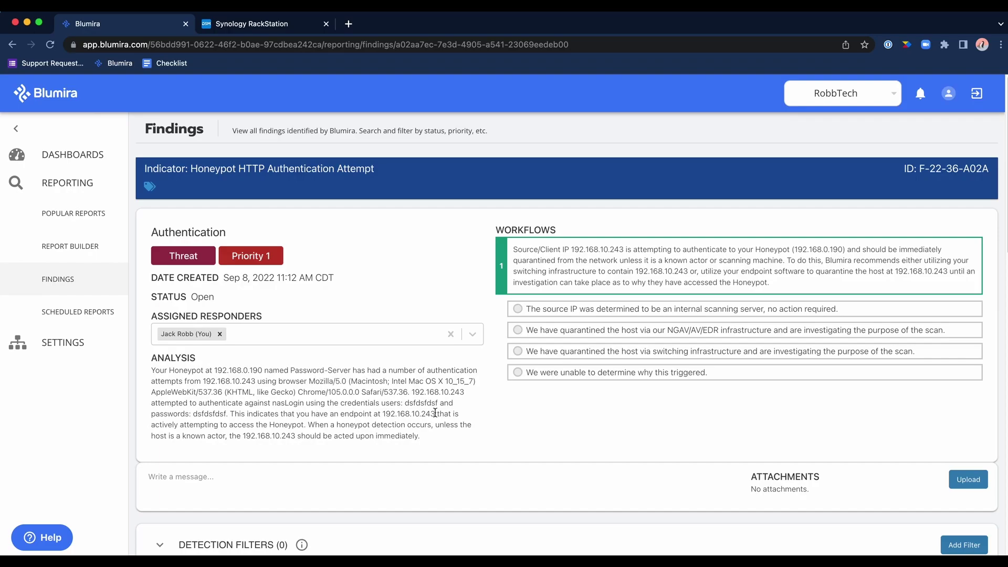
pyautogui.moveTo(427, 442); pyautogui.dragTo(140, 357)
pyautogui.click(255, 384)
# - Choose the internal scanning server outcome and close F-22-36-A02A as Risk Accepted
pyautogui.scroll(-1, 579, 437)
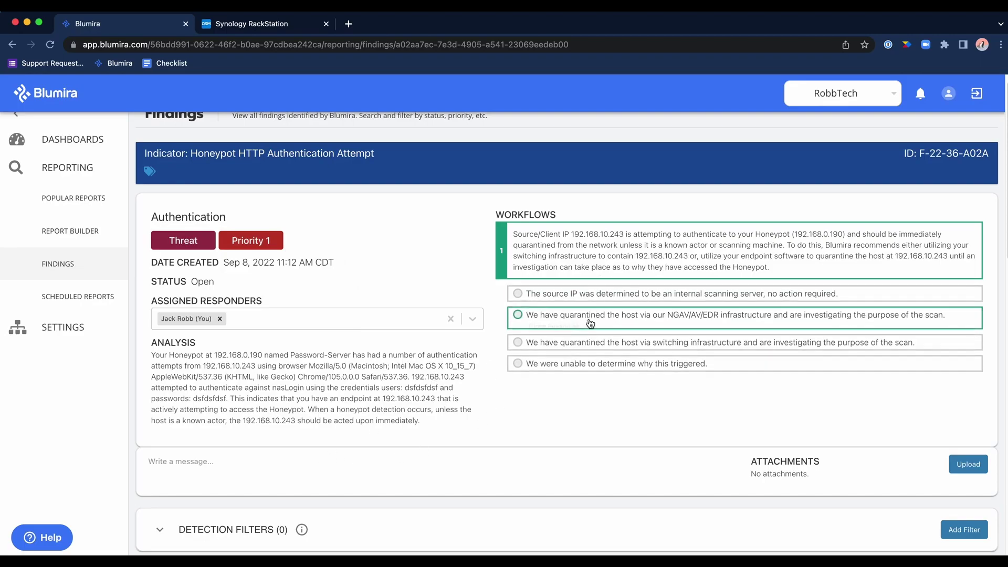
pyautogui.click(652, 295)
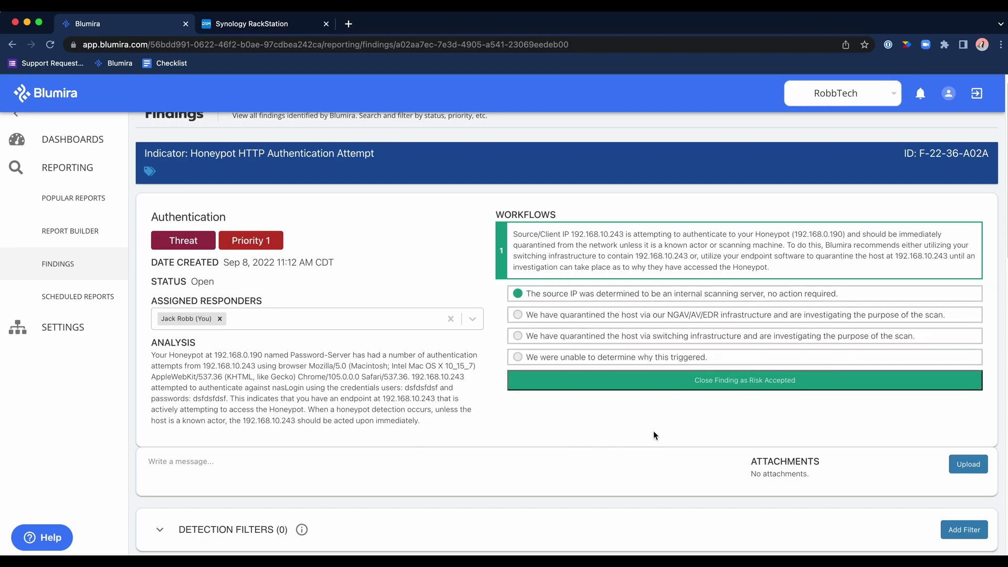
pyautogui.click(630, 379)
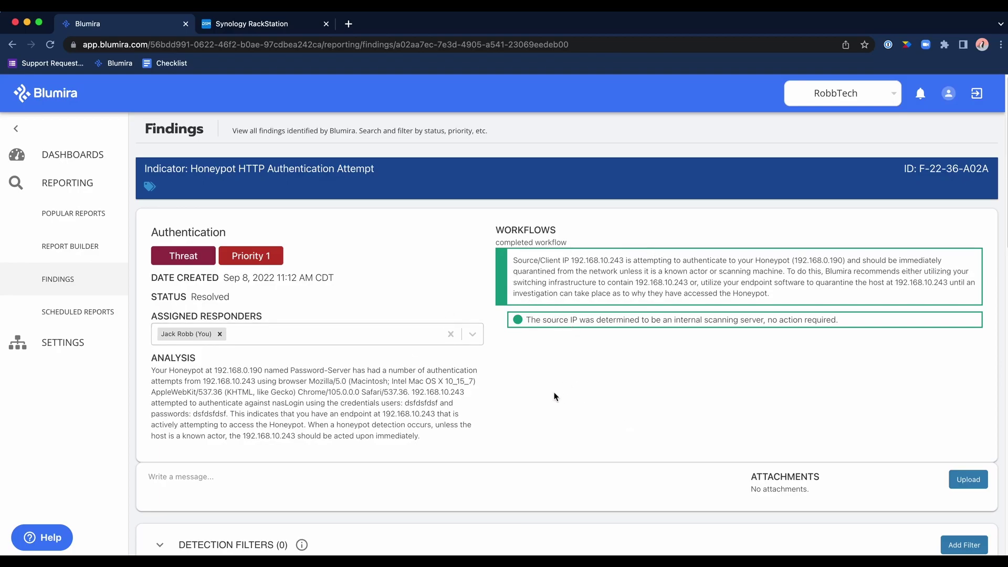
pyautogui.scroll(-1, 560, 395)
# - Comment "hey team I need help, I do not understand" on finding F-22-36-A02A
pyautogui.click(200, 460)
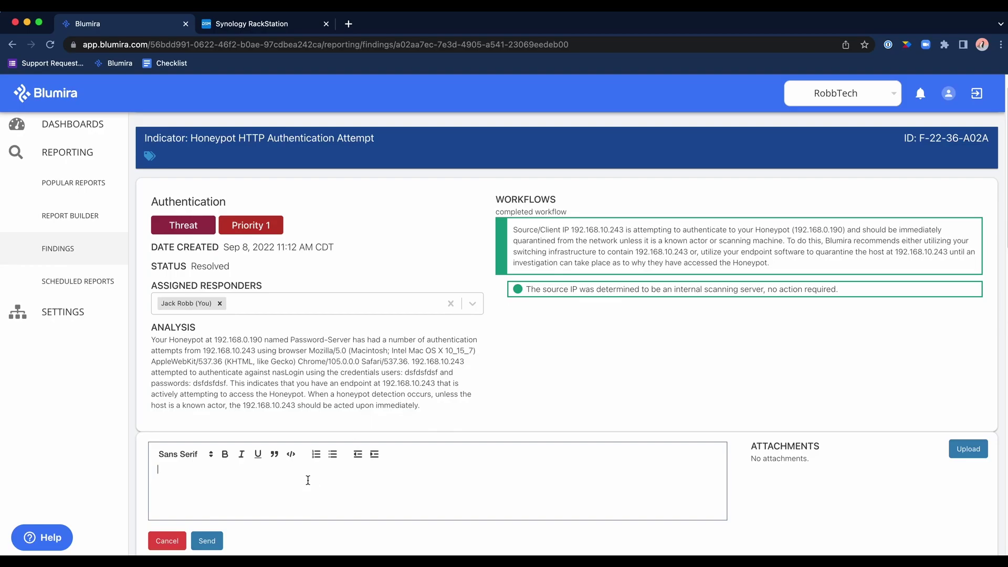
pyautogui.write('hey team I need help, I do not understand')
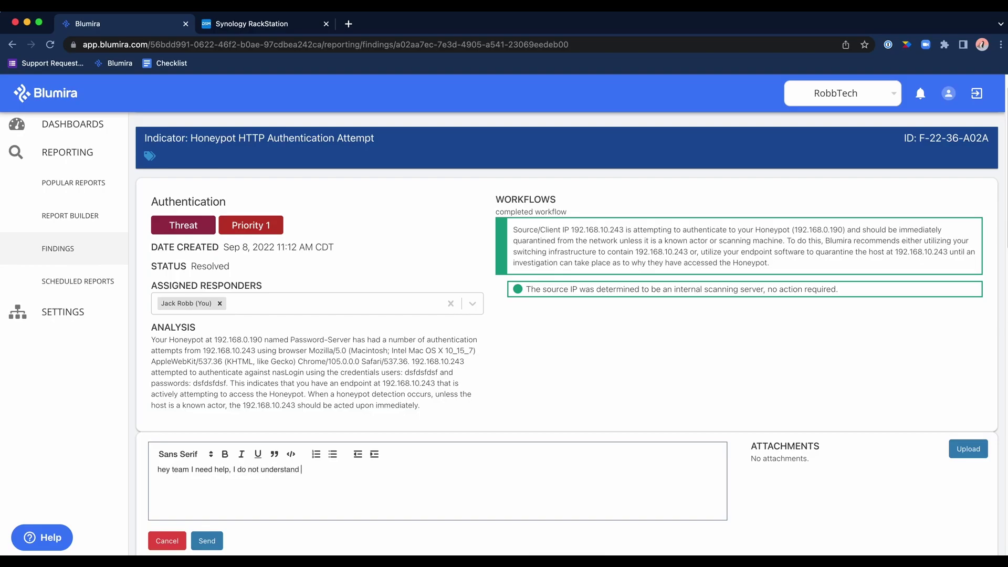
pyautogui.click(207, 540)
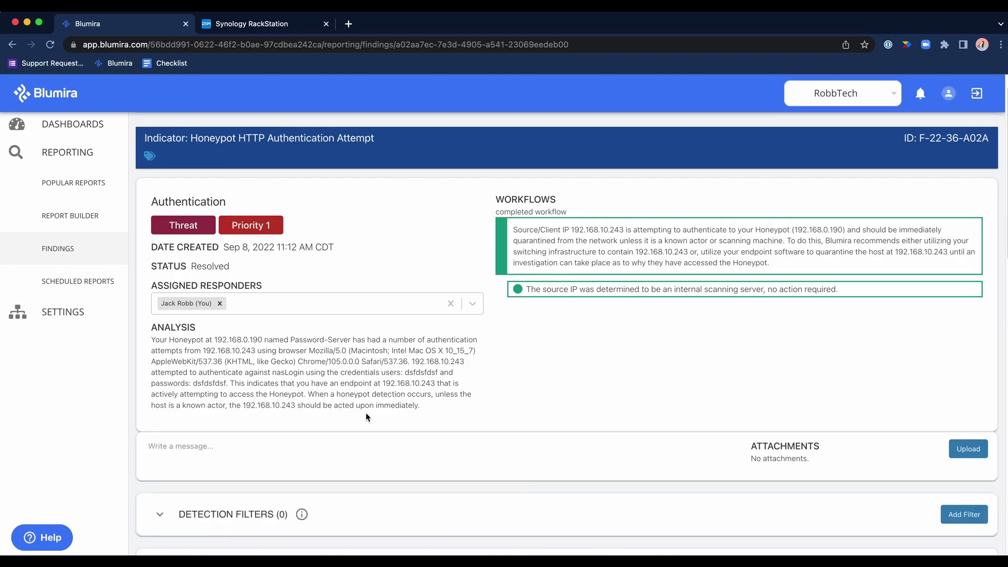
pyautogui.scroll(-1, 369, 413)
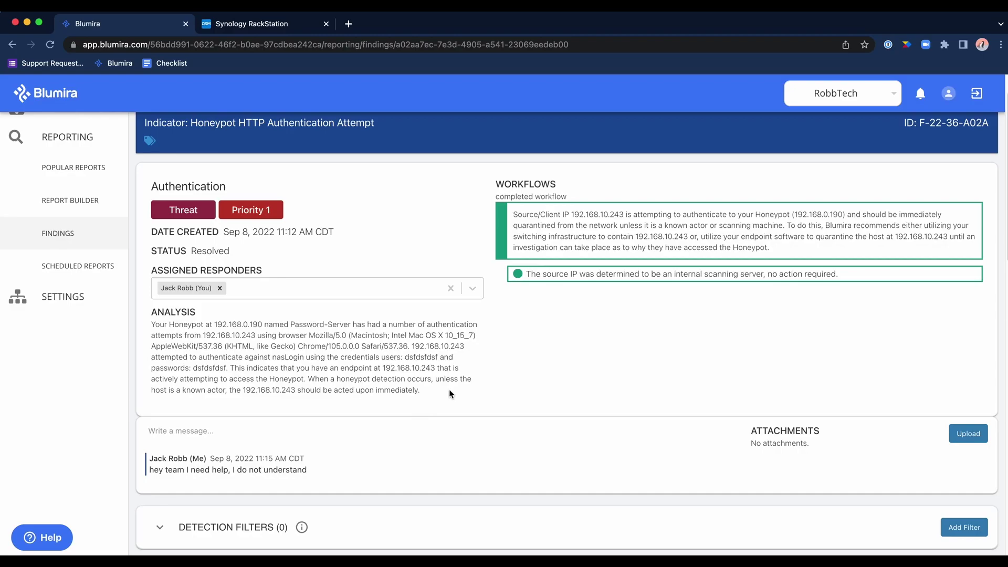
pyautogui.click(71, 293)
pyautogui.click(94, 207)
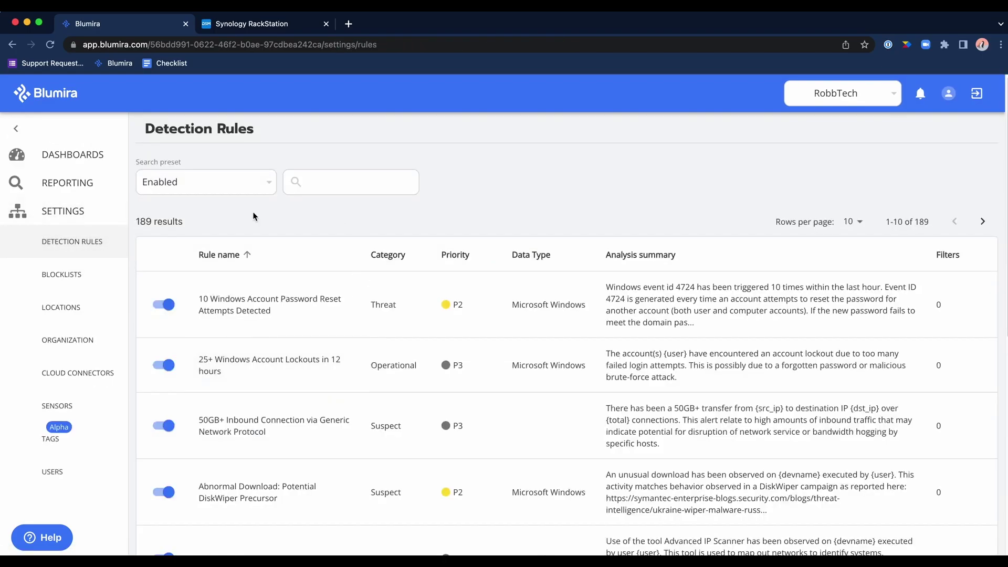
pyautogui.click(199, 184)
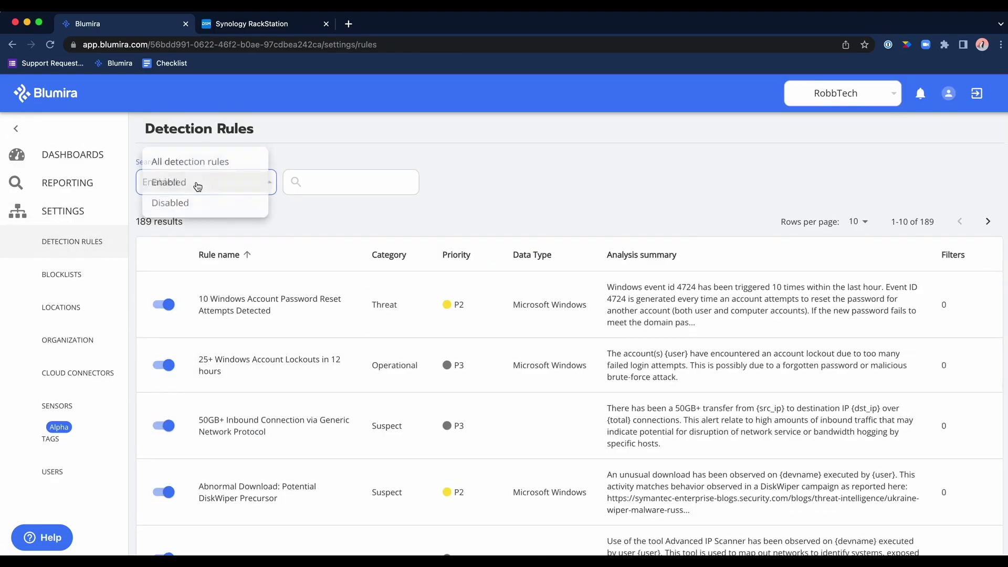
pyautogui.click(247, 160)
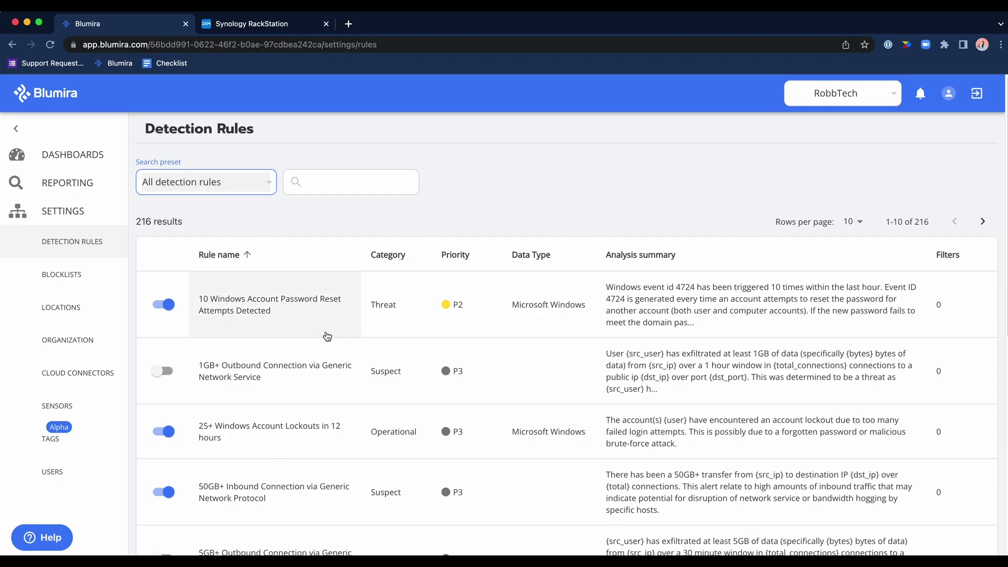
pyautogui.scroll(-1, 169, 344)
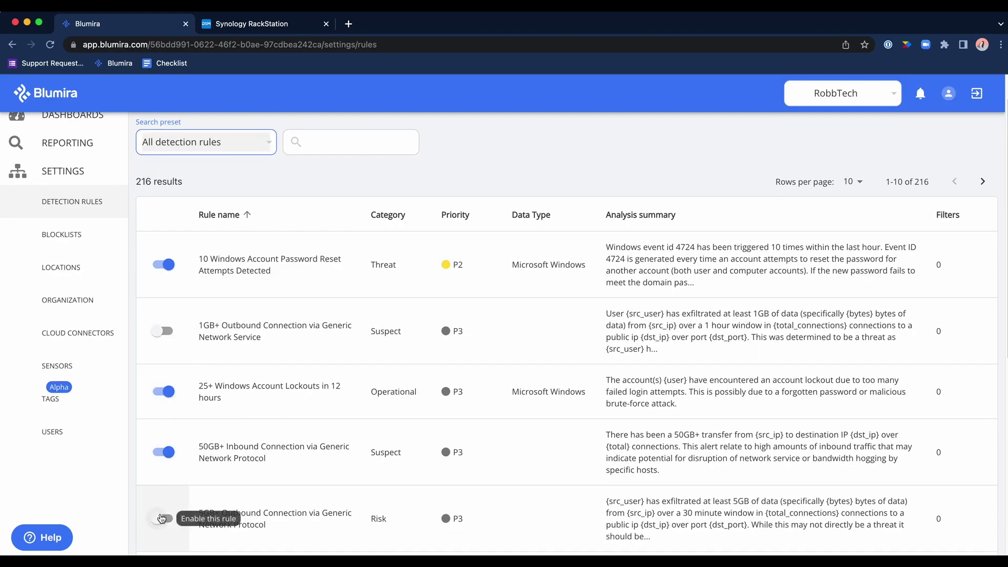
pyautogui.scroll(1, 429, 190)
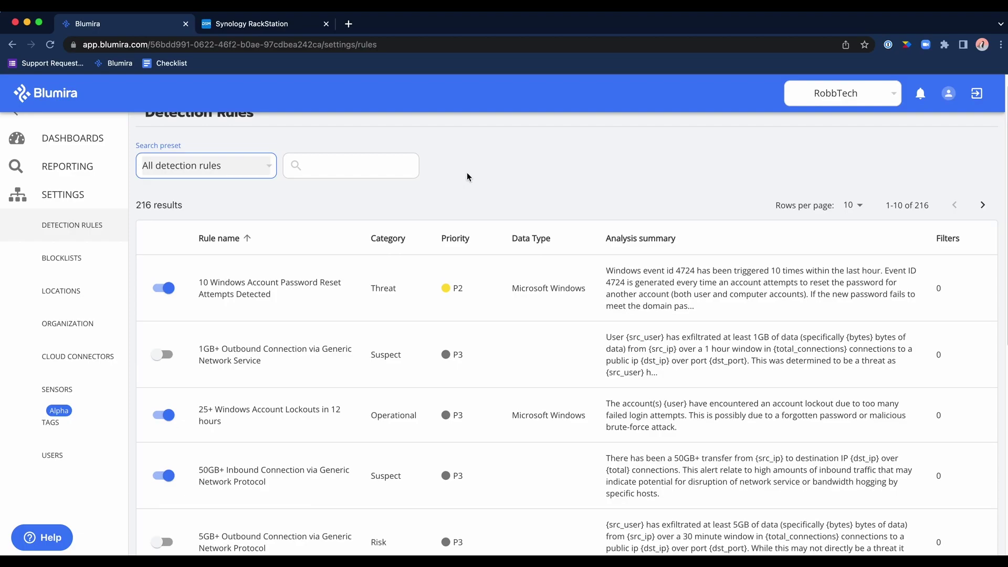
pyautogui.scroll(-6, 283, 396)
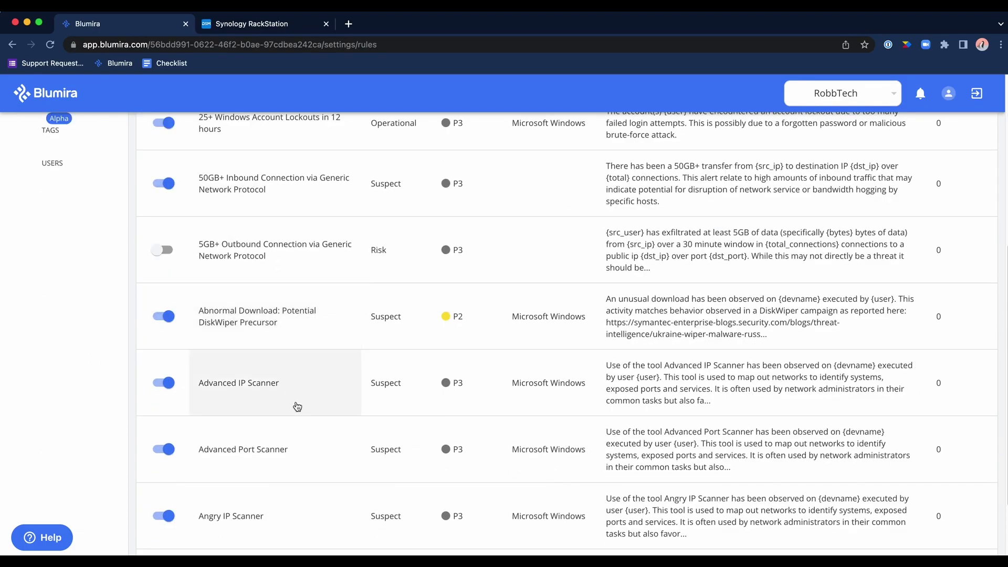
pyautogui.scroll(-2, 297, 406)
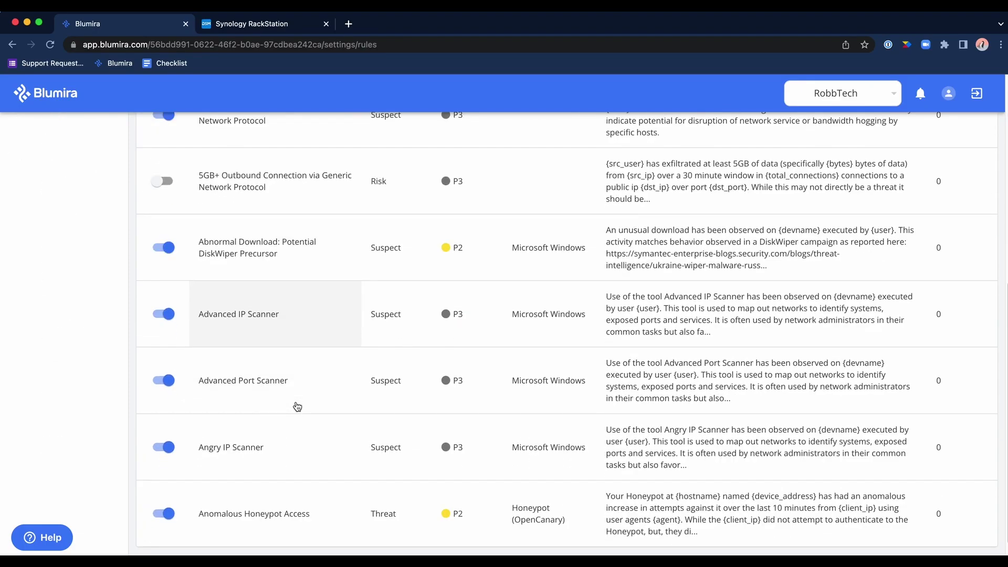
pyautogui.scroll(8, 264, 405)
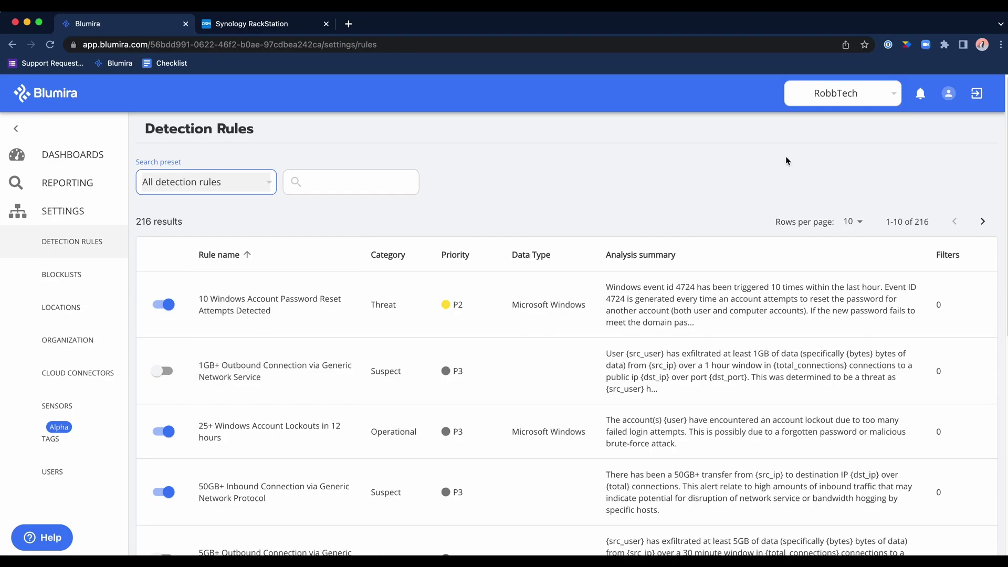
# - Review the notification email address and email alerts for system, threat and suspect priorities 1–3
pyautogui.click(920, 93)
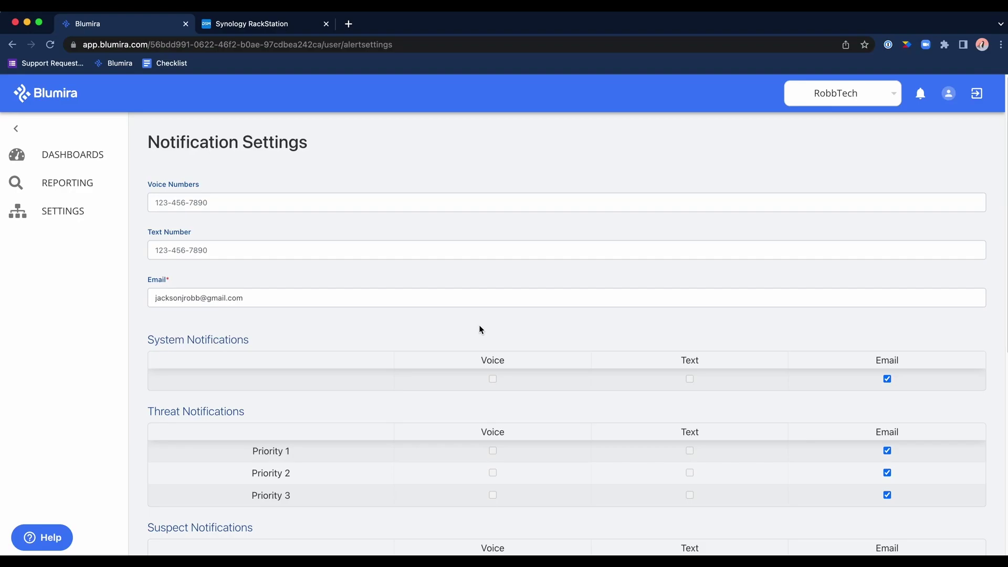
pyautogui.doubleClick(253, 296)
pyautogui.click(412, 323)
pyautogui.moveTo(156, 297); pyautogui.dragTo(343, 312)
pyautogui.click(346, 318)
pyautogui.scroll(-2, 348, 438)
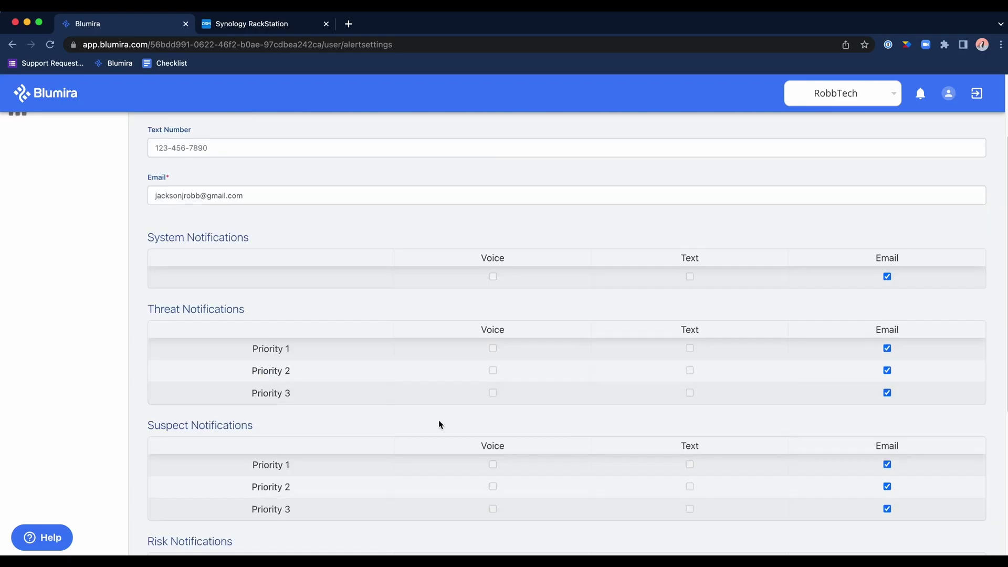
pyautogui.scroll(-2, 436, 426)
pyautogui.scroll(4, 437, 426)
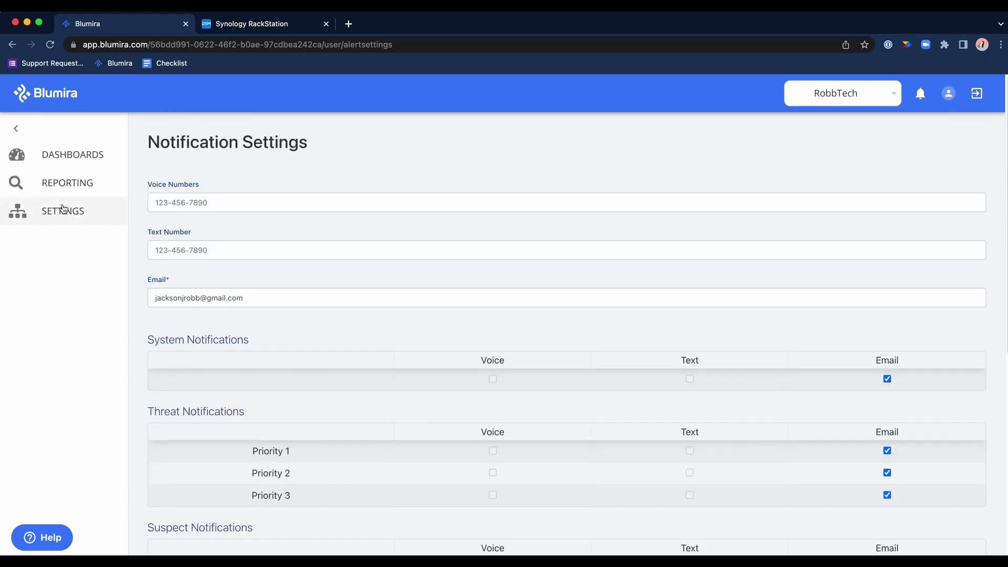
# - Glance at the organisation's Users page, then return to the Findings list of 17 results
pyautogui.click(63, 183)
pyautogui.click(70, 342)
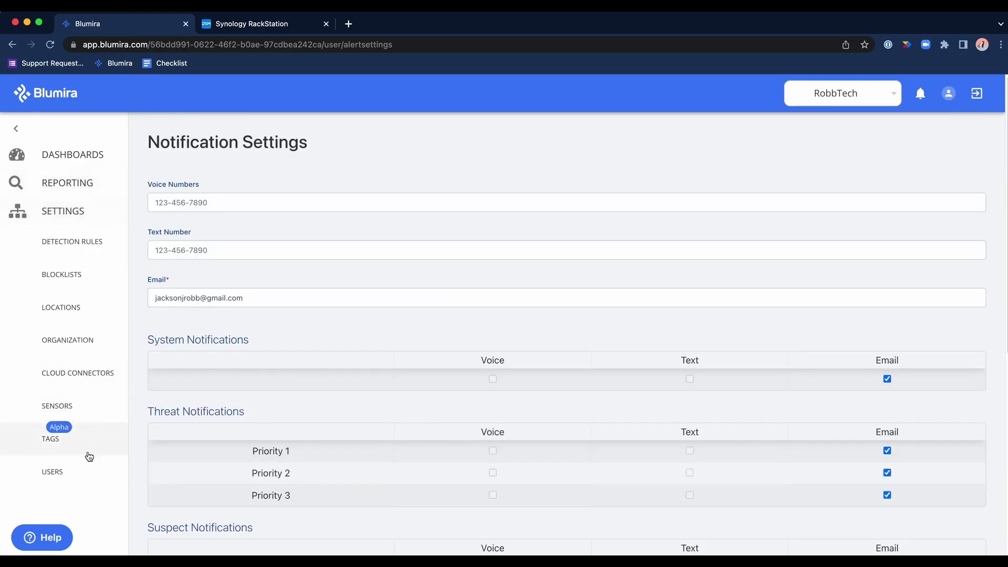
pyautogui.click(81, 476)
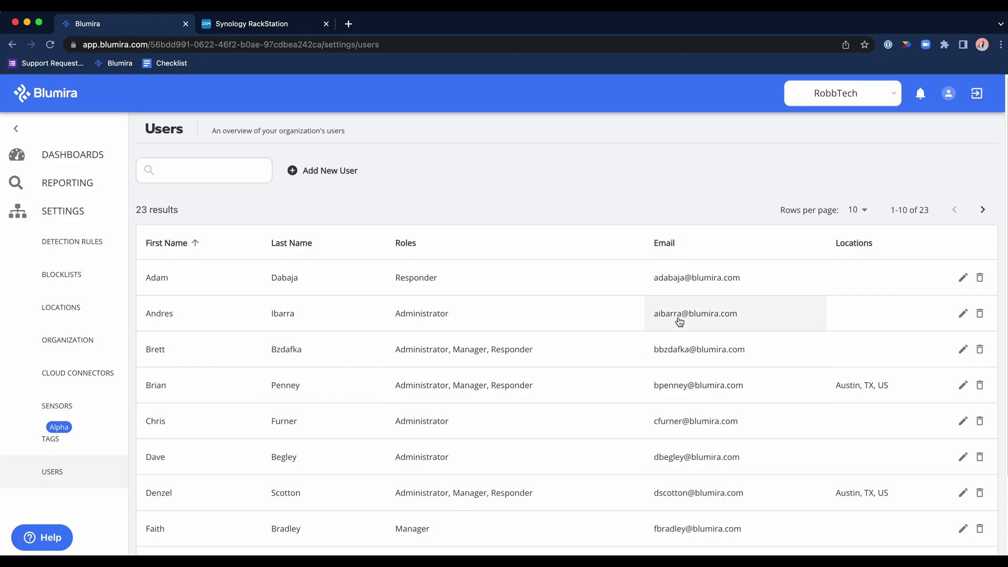
pyautogui.click(65, 194)
pyautogui.click(71, 289)
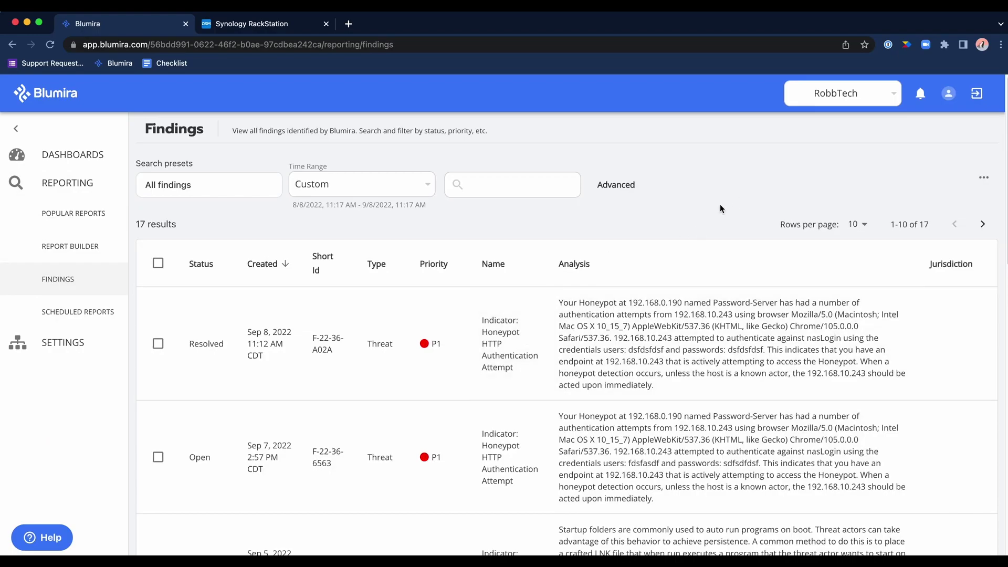
# - Open the details of resolved honeypot finding F-22-36-A02A
pyautogui.rightClick(654, 366)
pyautogui.click(631, 351)
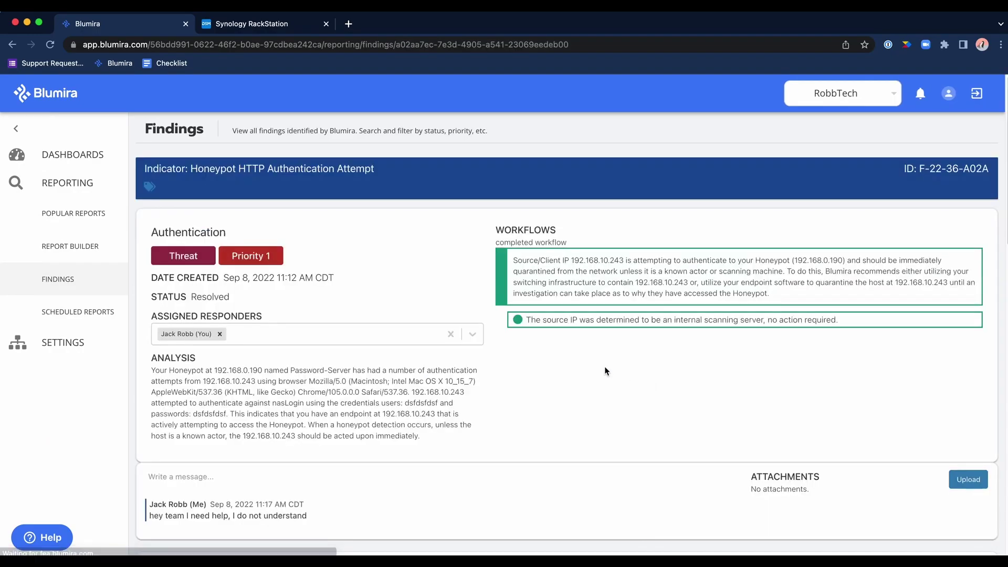
pyautogui.scroll(-4, 457, 374)
pyautogui.scroll(1, 465, 368)
pyautogui.scroll(2, 472, 363)
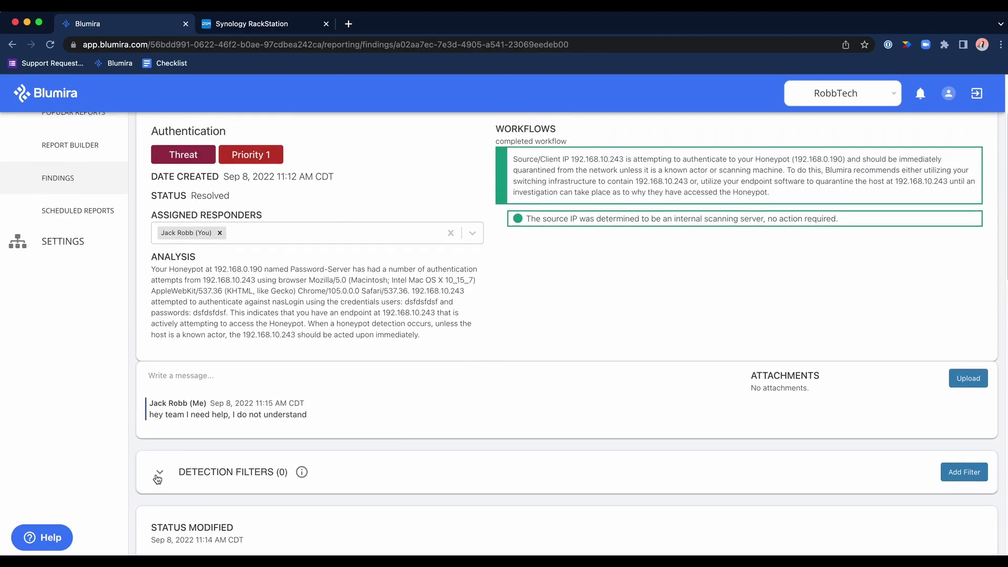
# - Start a new detection filter from the finding's Detection Filters section
pyautogui.click(158, 476)
pyautogui.scroll(1, 487, 425)
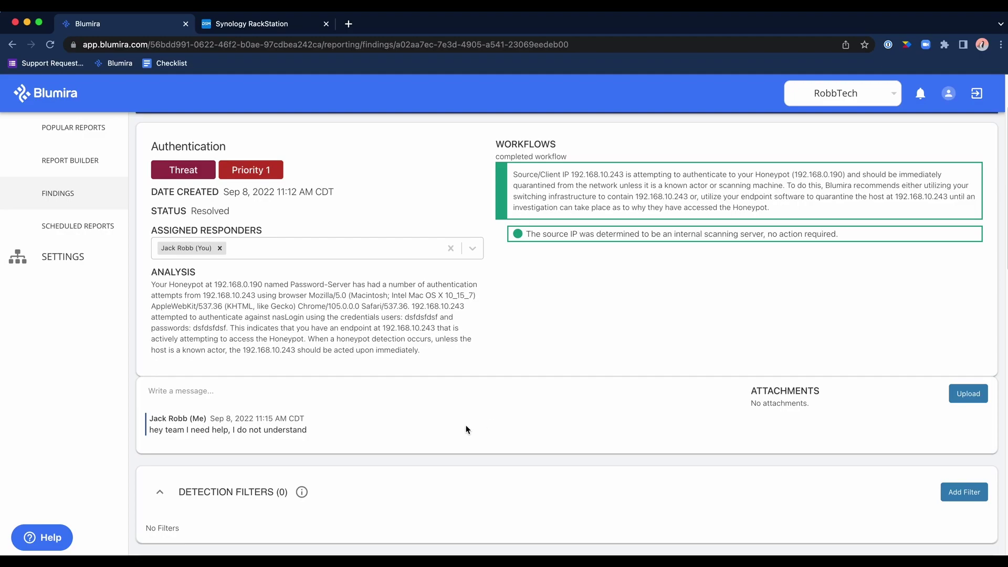
pyautogui.scroll(-1, 473, 472)
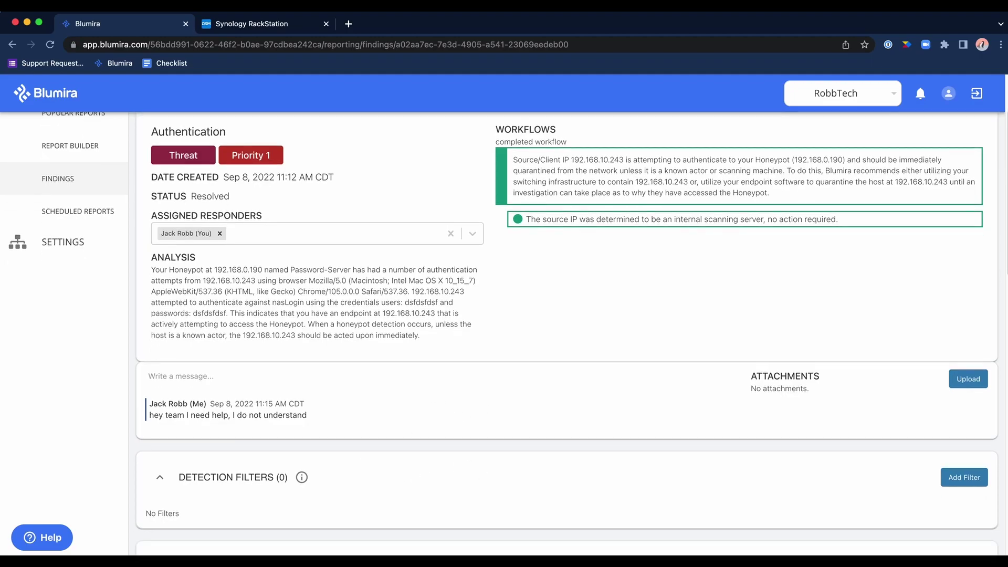
pyautogui.click(963, 484)
pyautogui.scroll(-3, 425, 437)
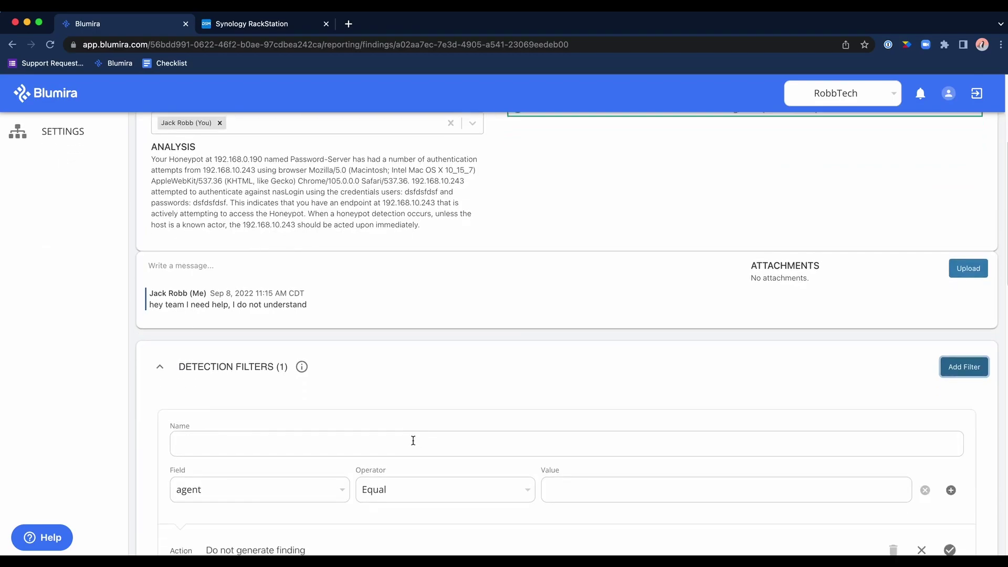
pyautogui.click(314, 444)
pyautogui.scroll(-1, 463, 385)
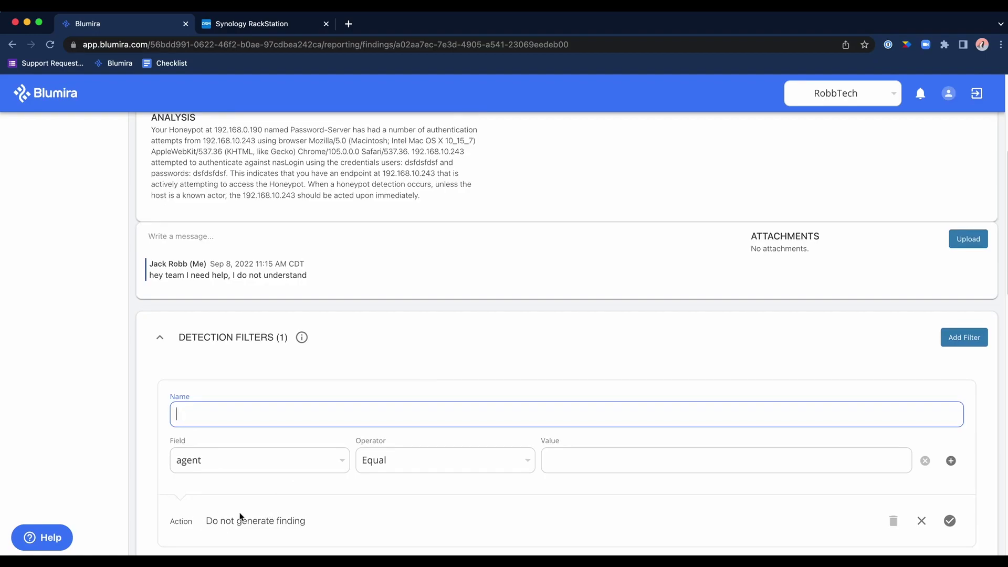
pyautogui.click(228, 456)
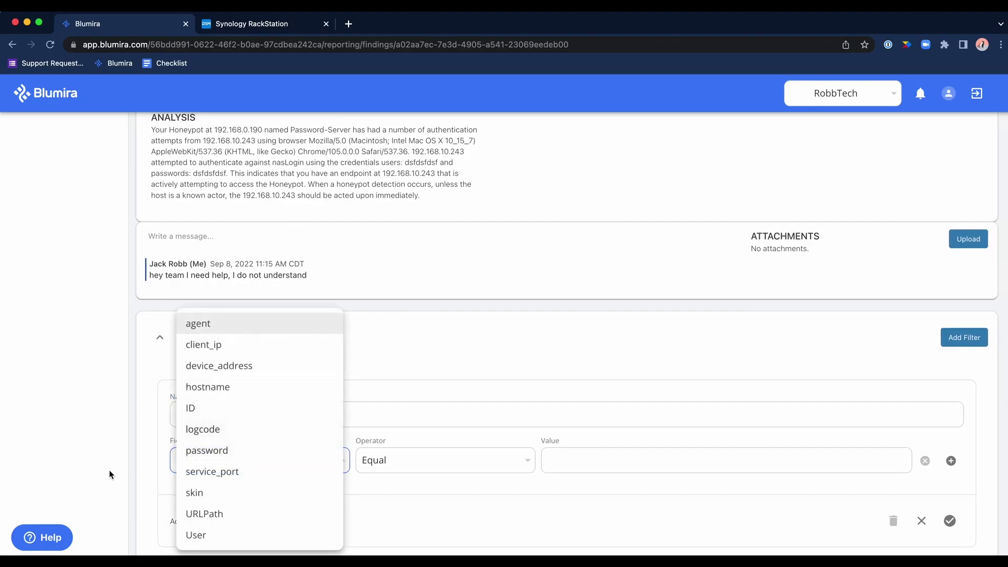
pyautogui.click(138, 437)
pyautogui.scroll(-2, 468, 473)
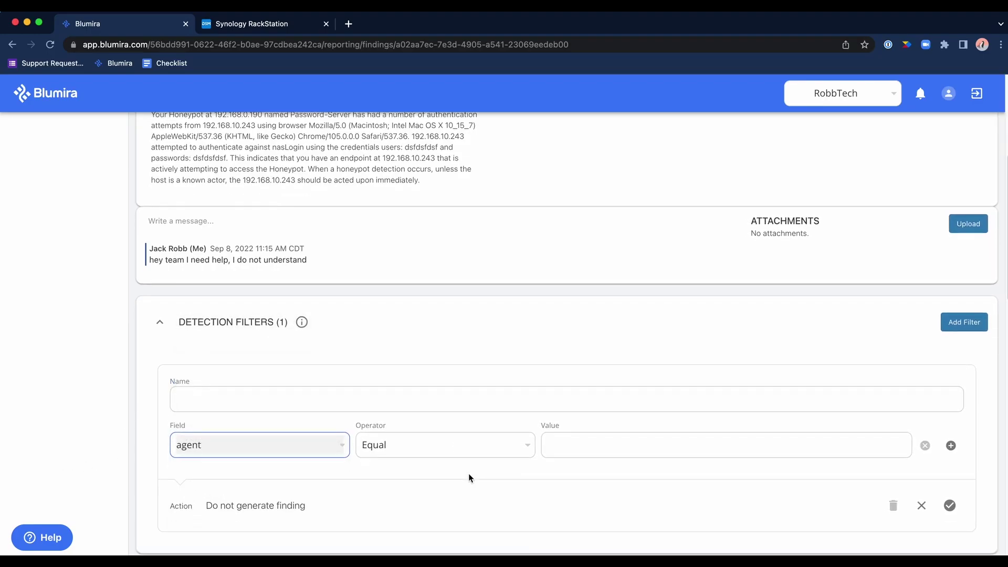
pyautogui.scroll(-8, 469, 476)
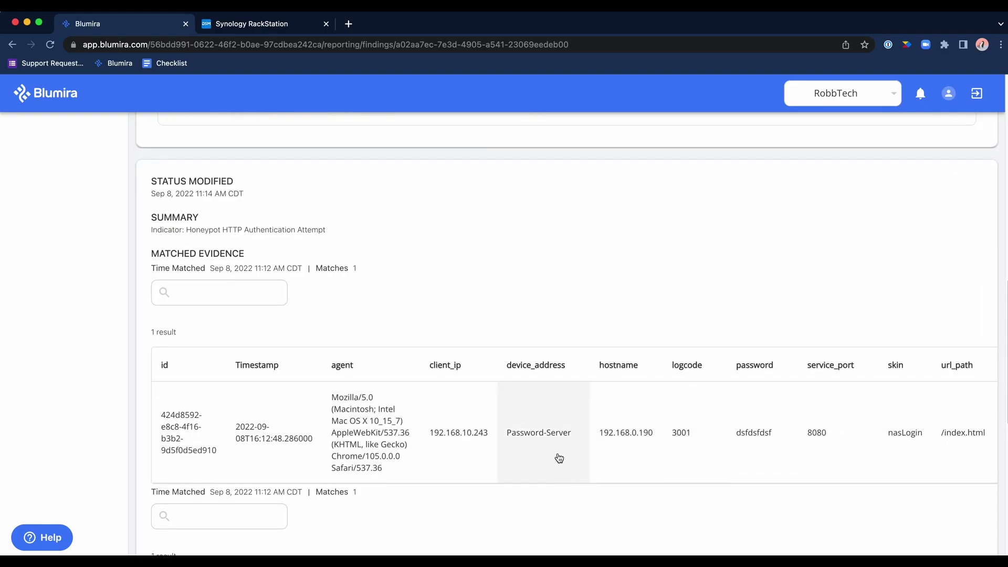
pyautogui.scroll(5, 299, 374)
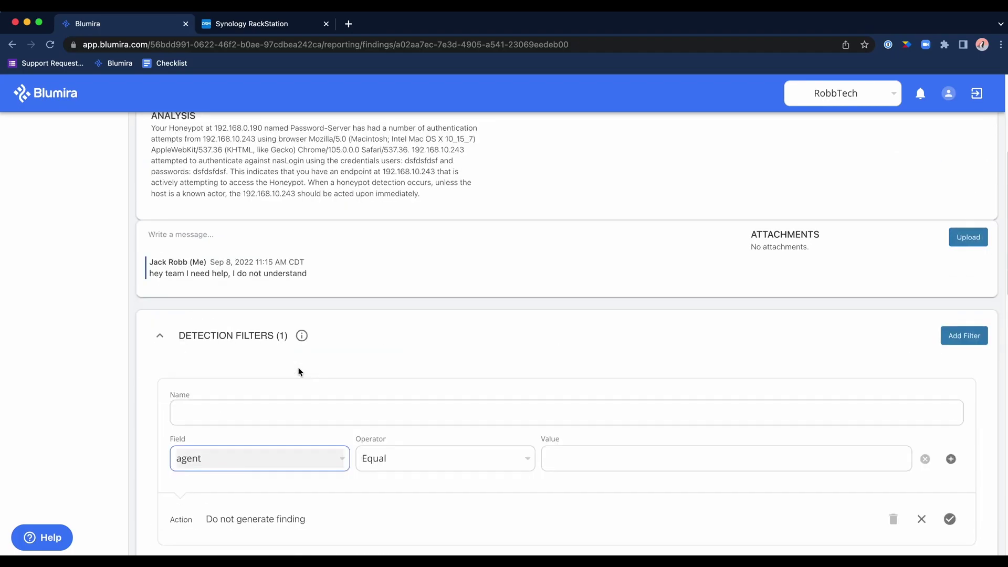
pyautogui.moveTo(212, 327); pyautogui.dragTo(315, 327)
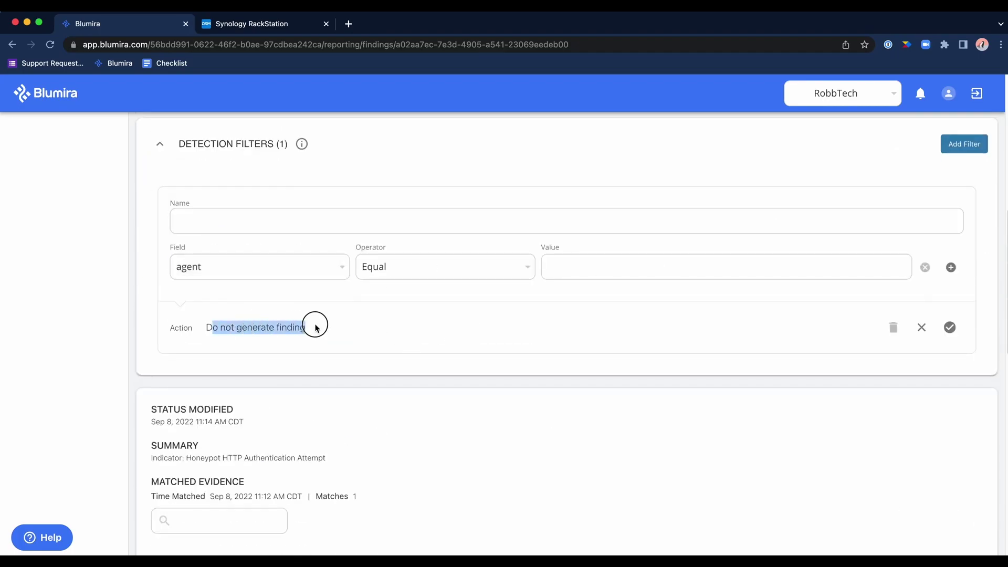
pyautogui.click(316, 327)
pyautogui.scroll(1, 573, 449)
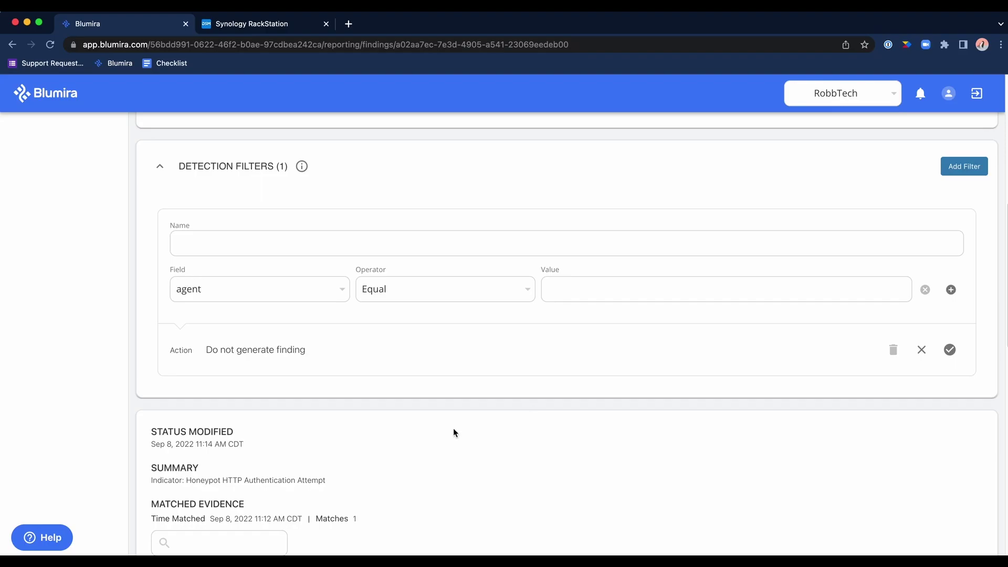
pyautogui.scroll(10, 453, 427)
# - Go to the Summary dashboard showing 39 unresolved findings and 216 detection rules
pyautogui.click(62, 154)
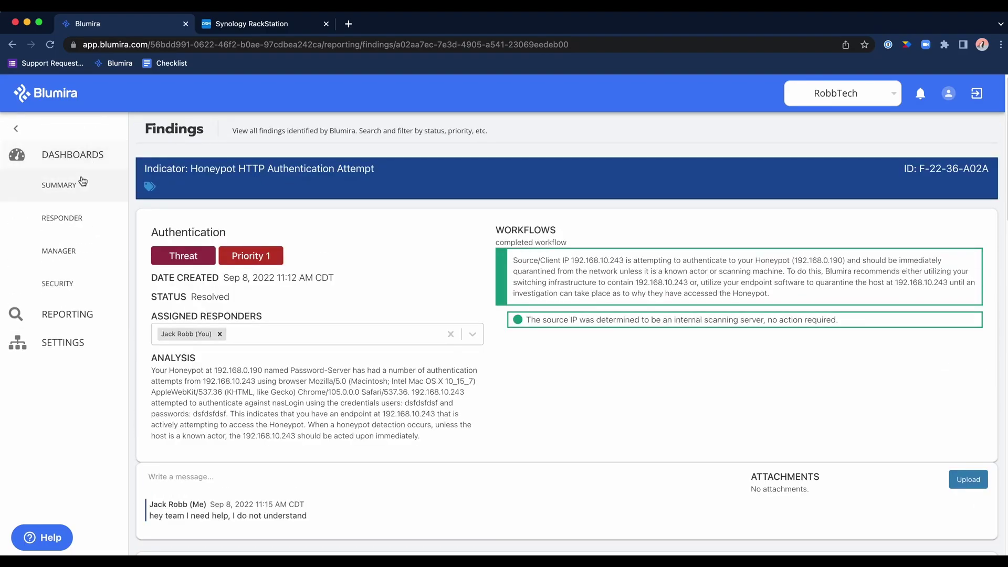
pyautogui.click(79, 186)
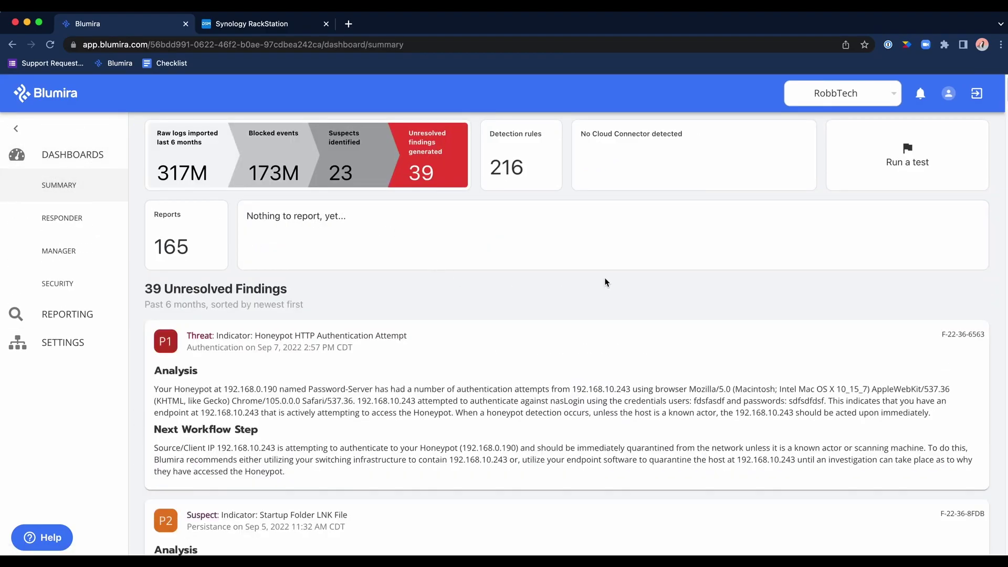